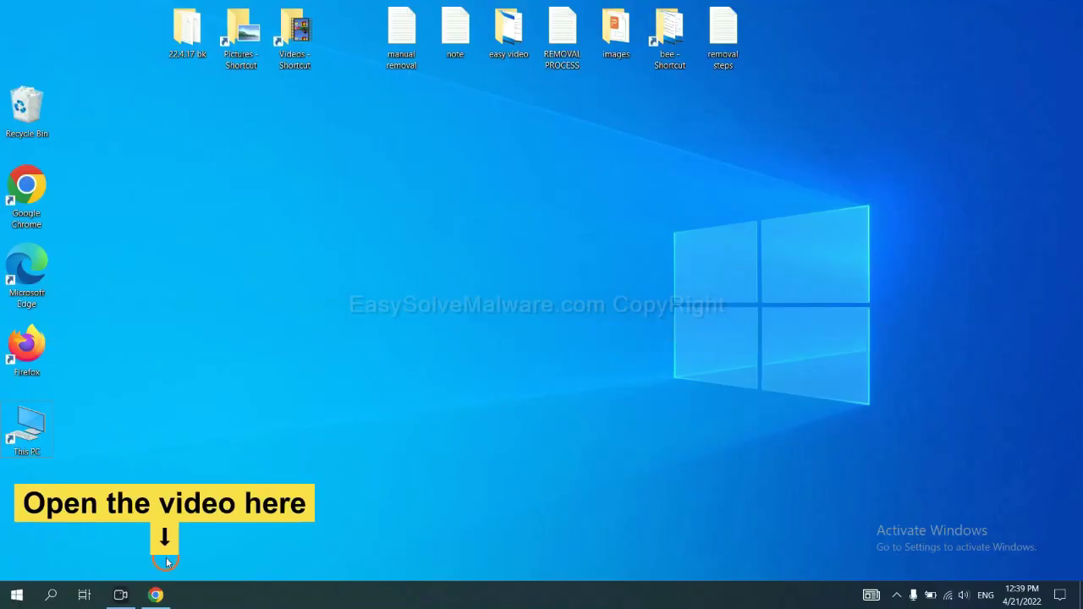
- In Chrome, download the SpyHunter installer for Windows from the guide in the video description and run it
left_click(157, 592)
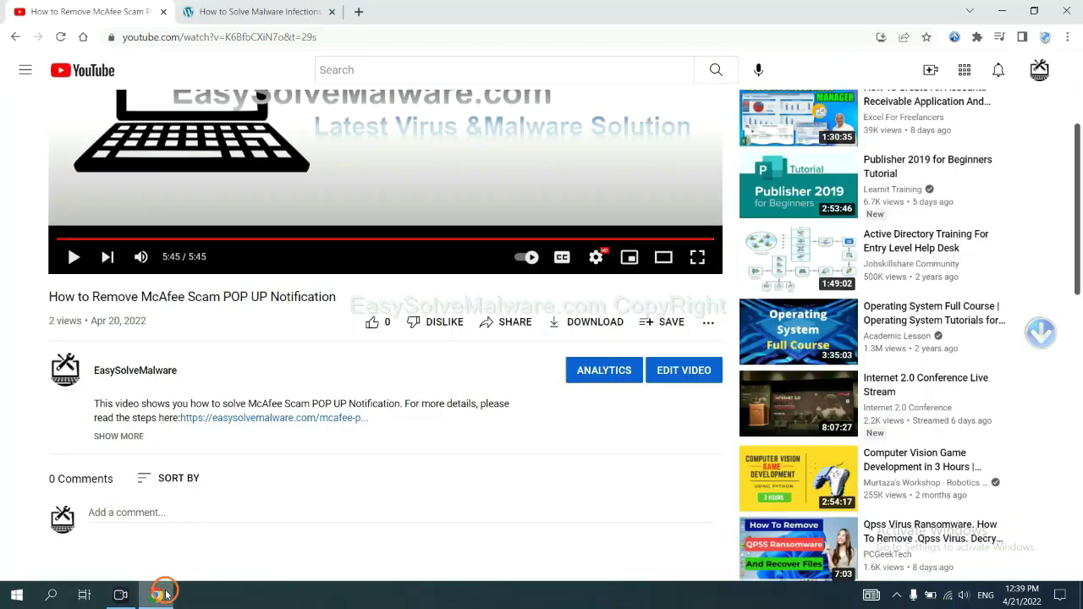
left_click(298, 418)
scroll(1071, 279, "down", 3)
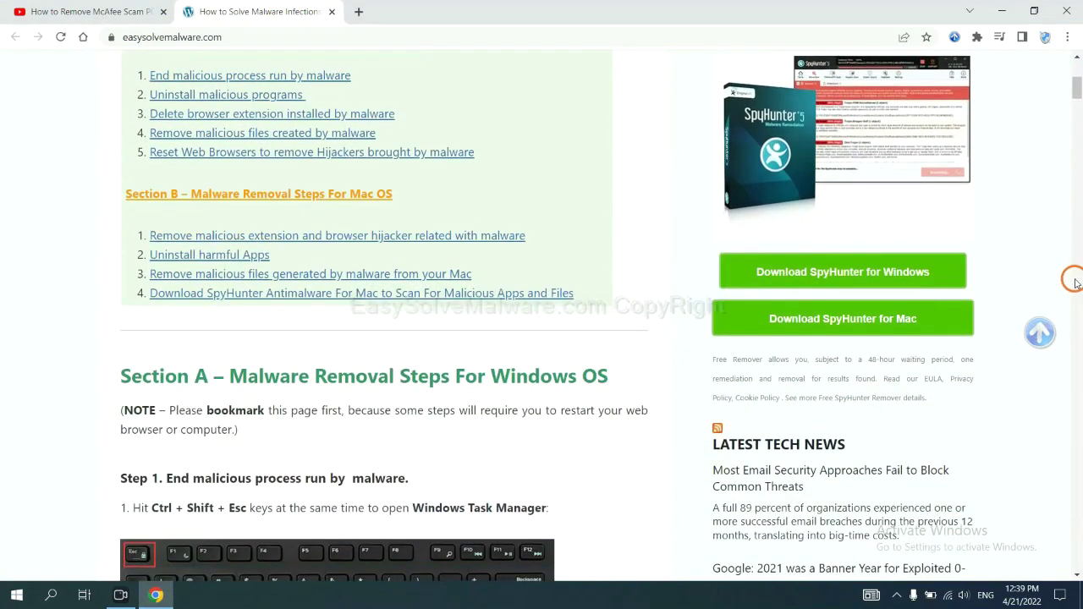
left_click(919, 269)
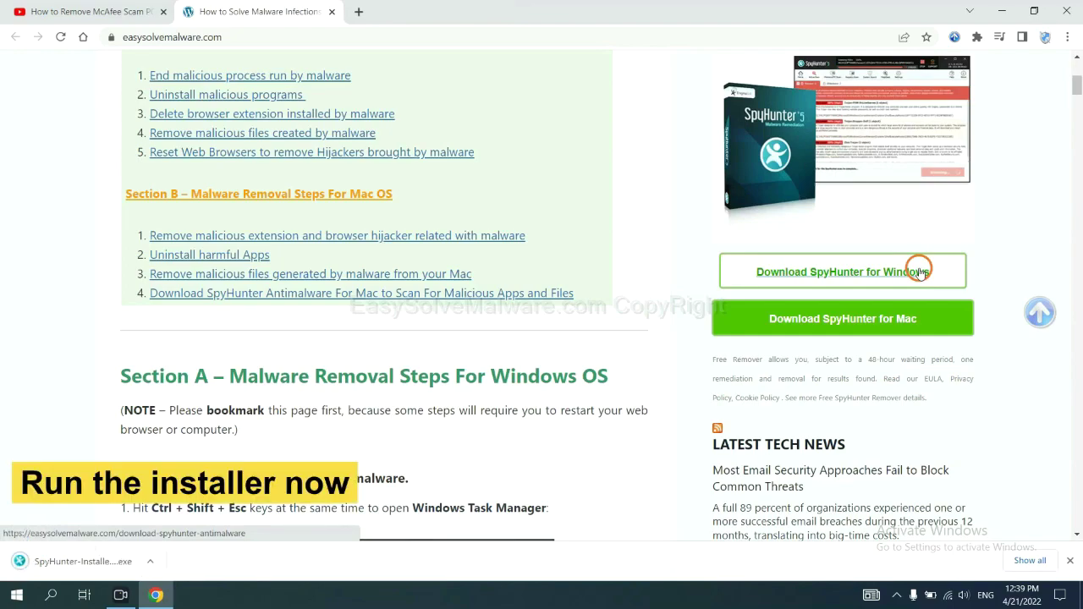
left_click(68, 562)
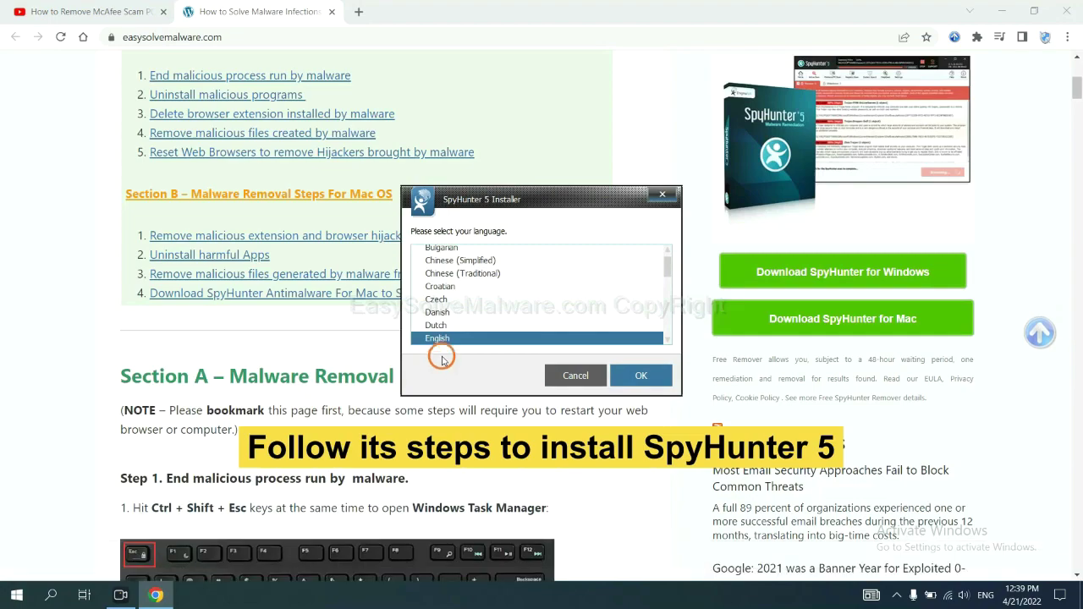
- Install SpyHunter 5 in English, accepting the EULA, and finish setup
left_click(636, 375)
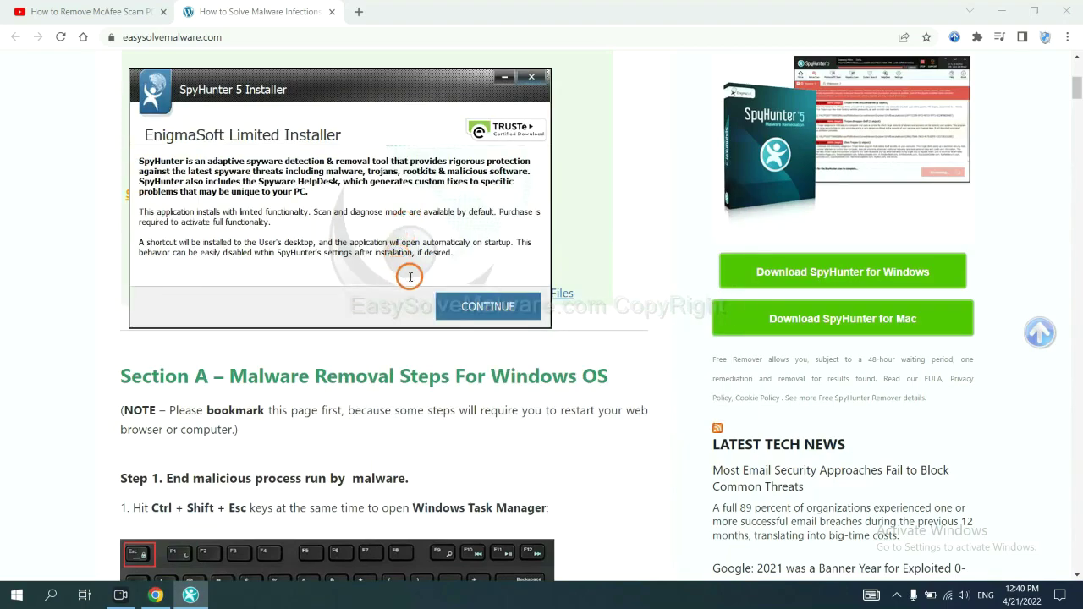
left_click(459, 306)
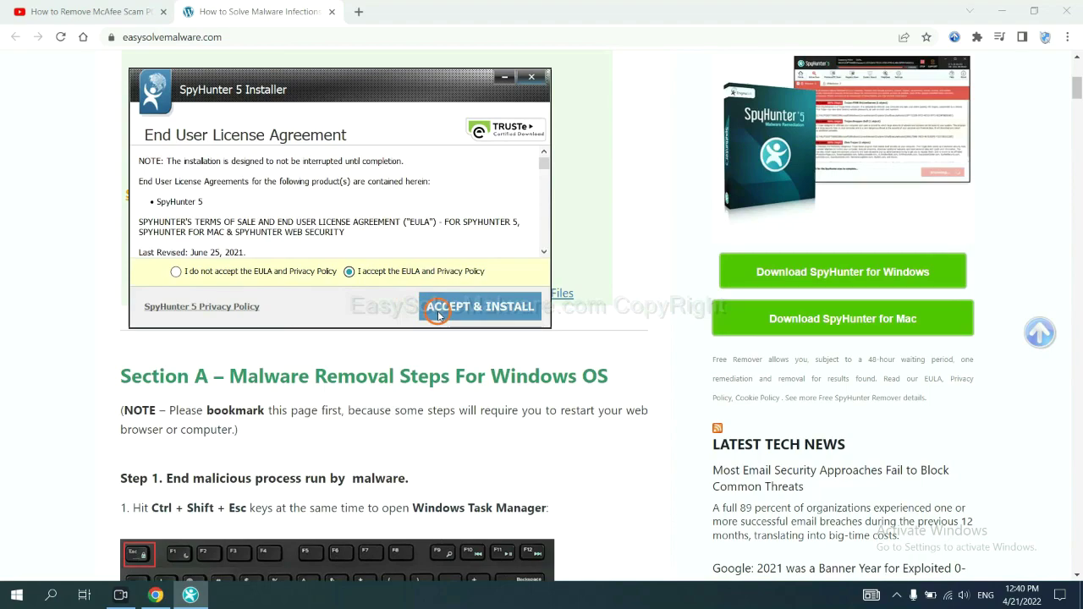
left_click(438, 312)
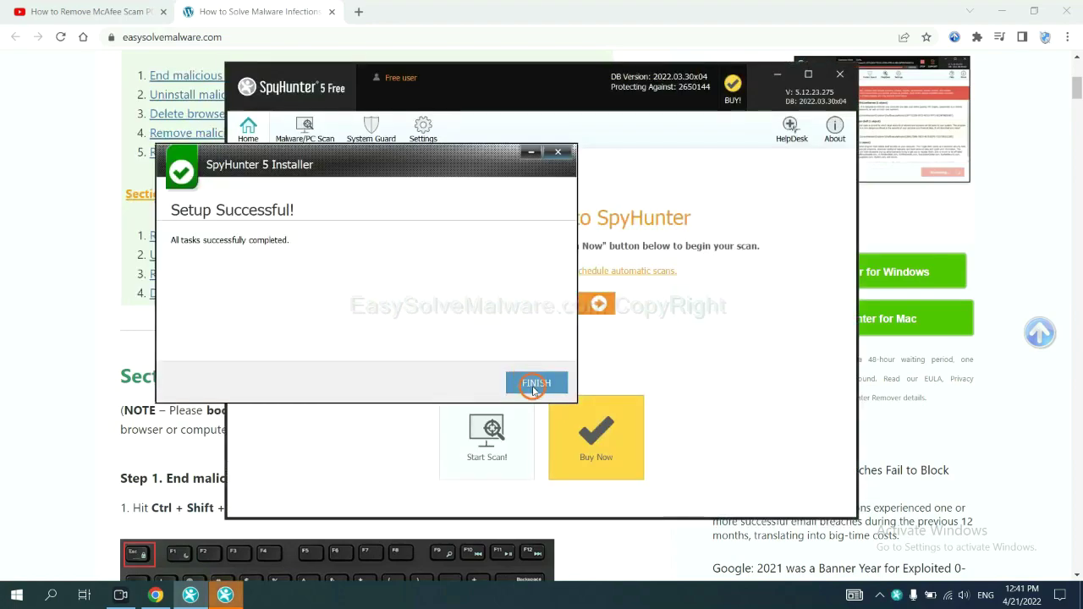
left_click(527, 381)
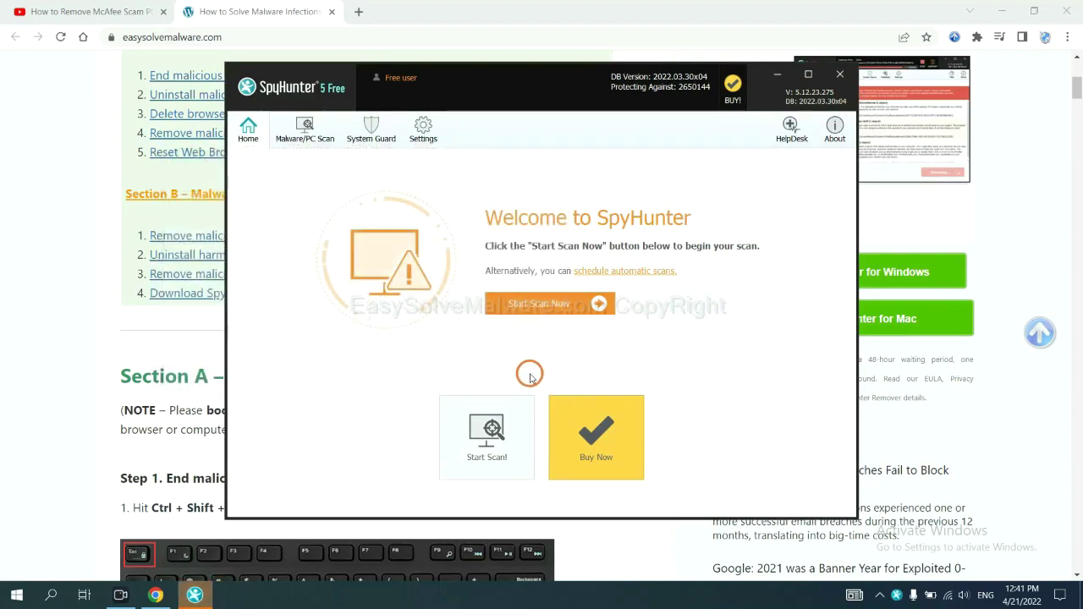
- Run a SpyHunter scan and continue past the Unknown Objects results listing remove360.bat
left_click(533, 306)
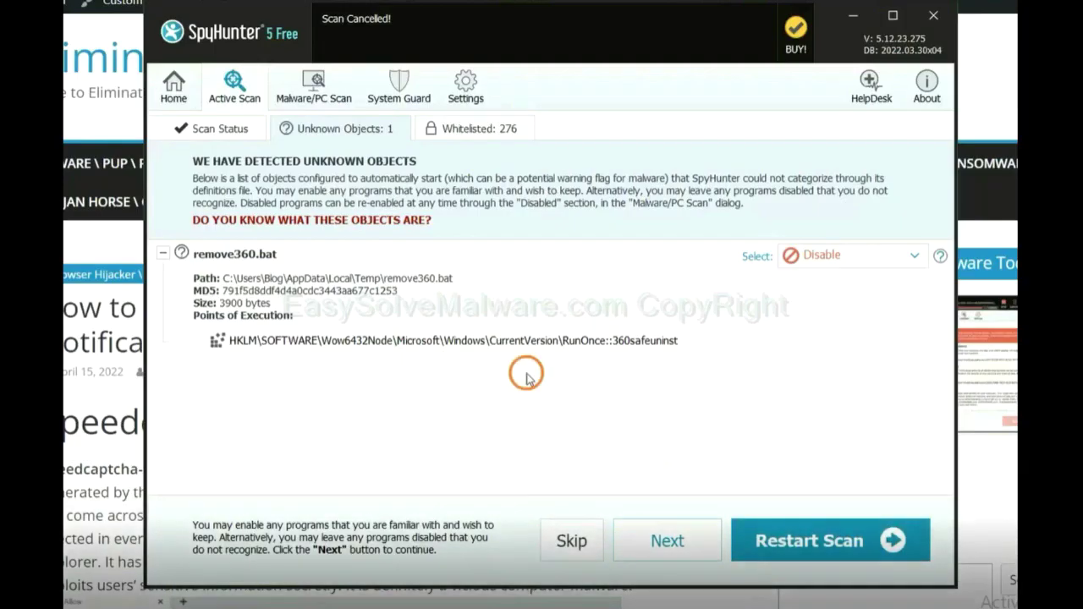
left_click(666, 542)
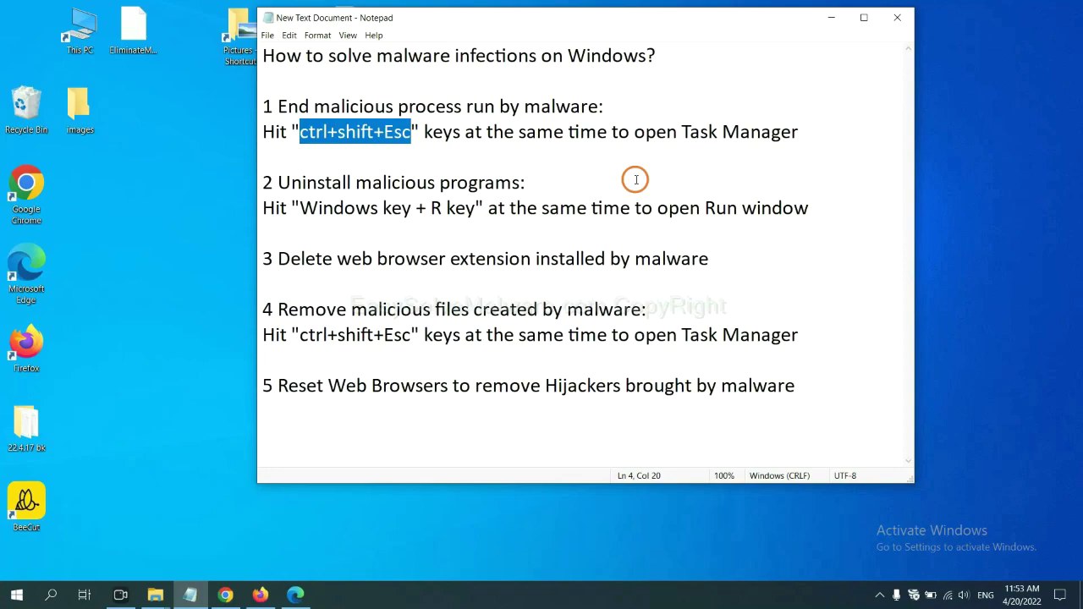
left_click(367, 135)
left_click_drag(412, 133, 301, 135)
key("ctrl+shift+Escape")
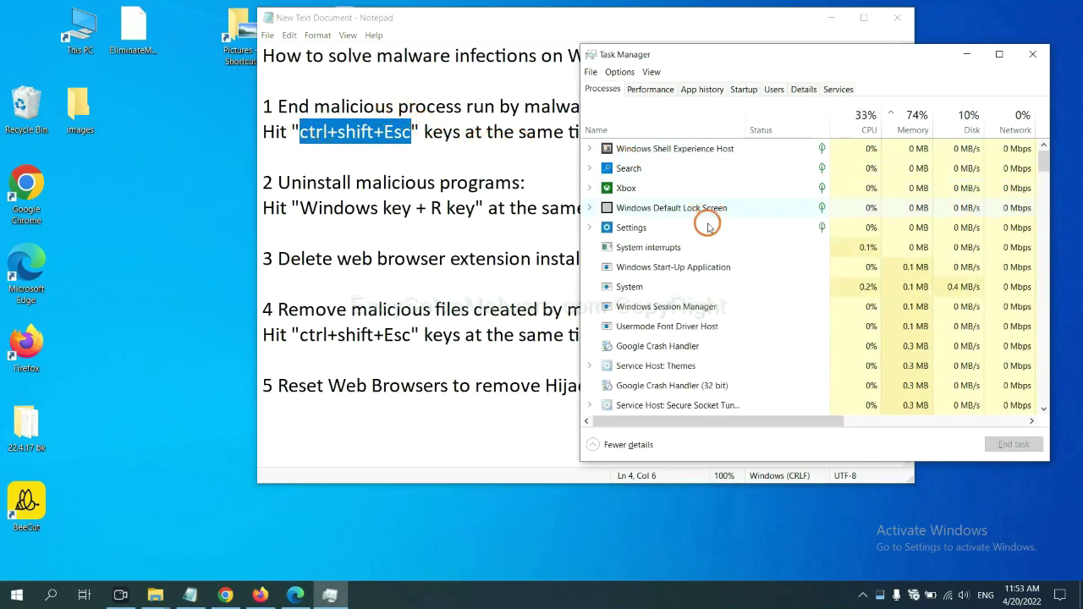
left_click(723, 286)
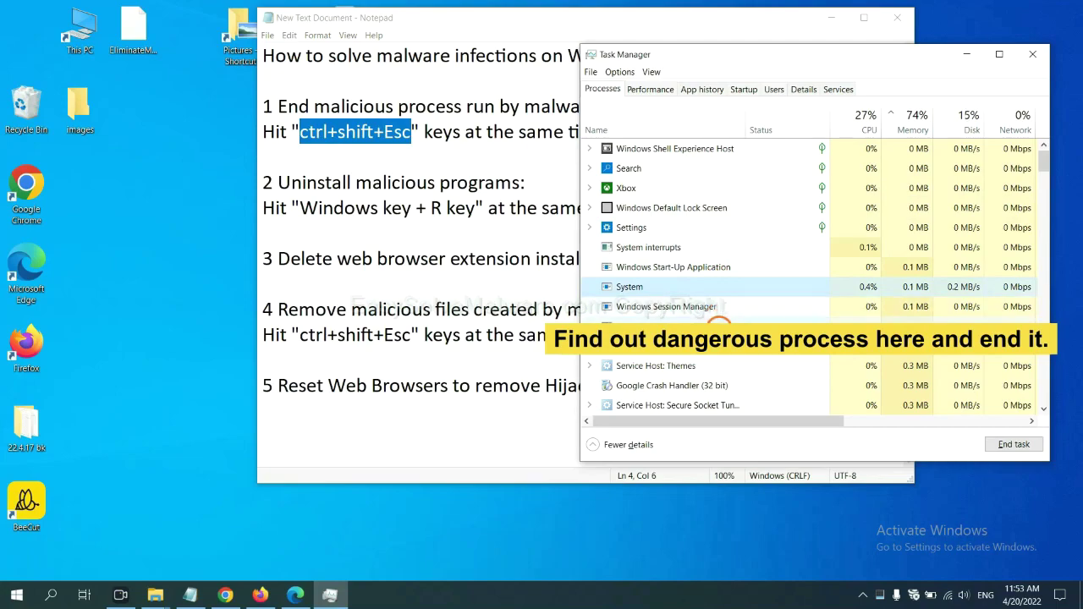
left_click(719, 326)
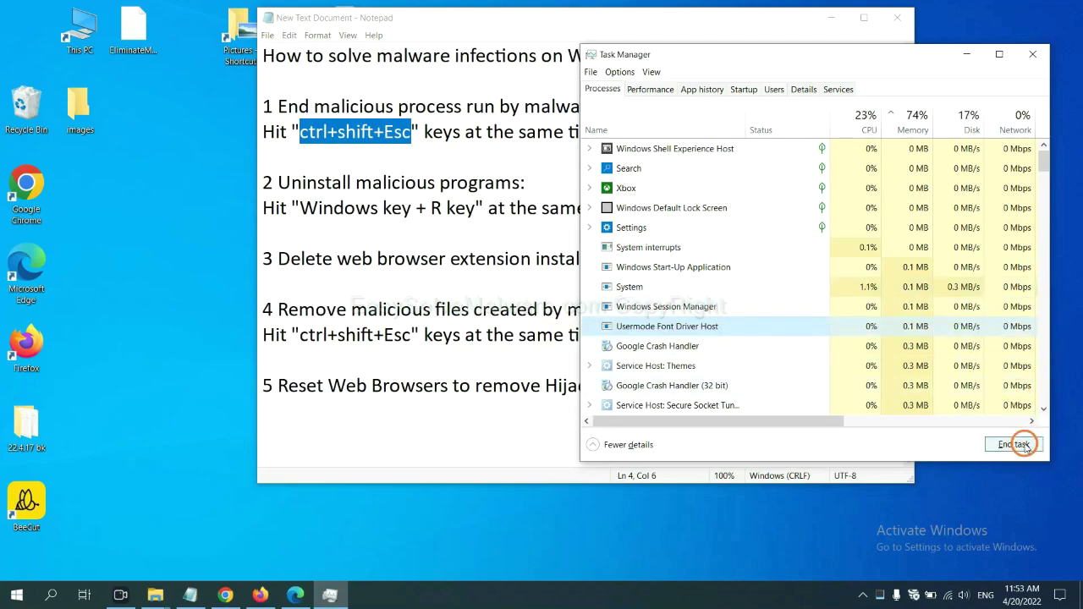
left_click(1027, 54)
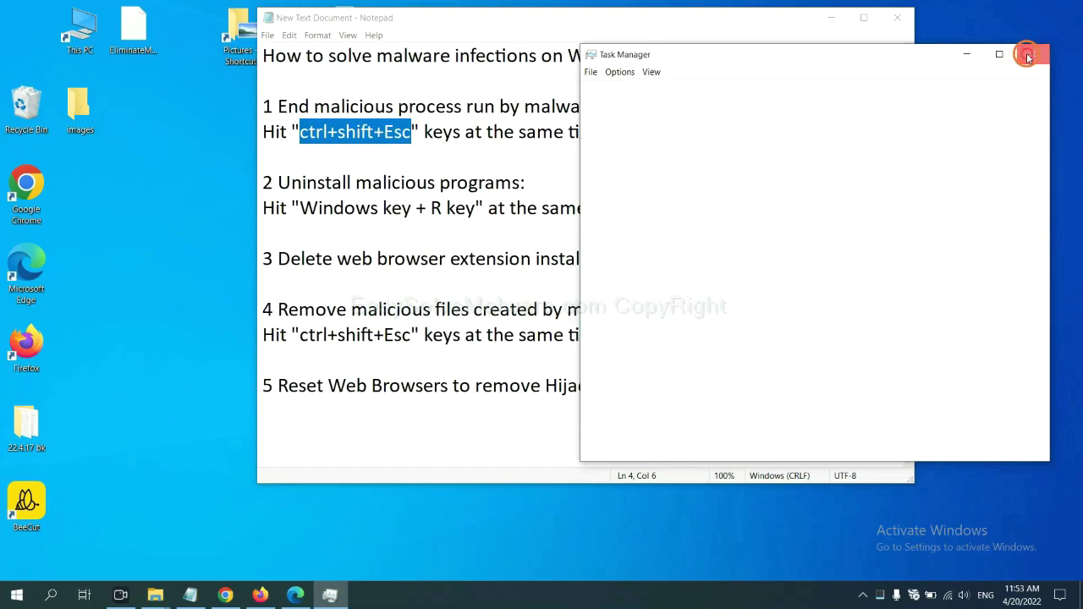
left_click(674, 230)
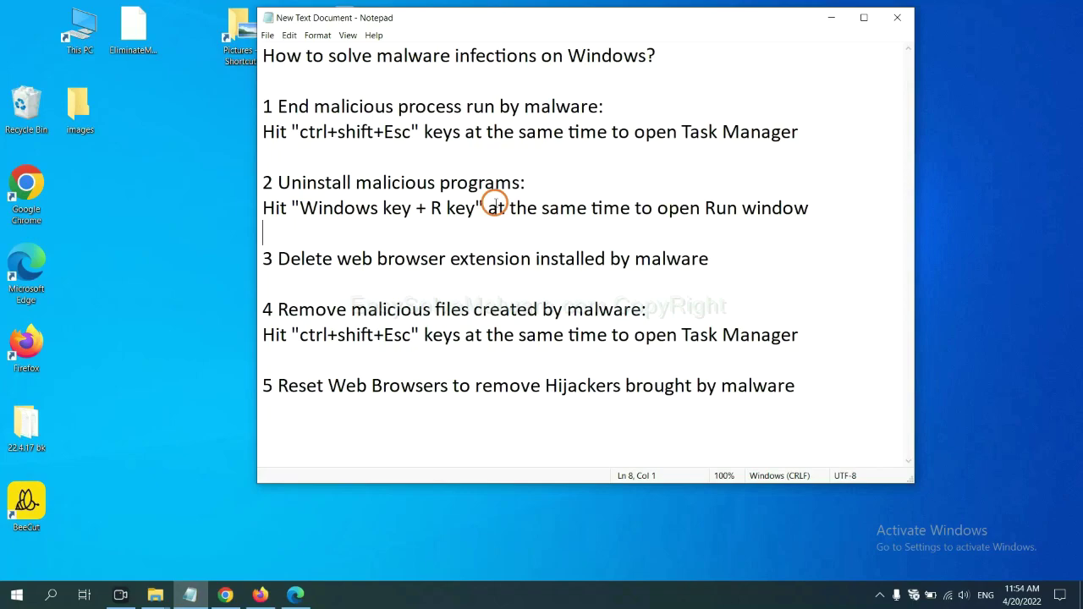
- Run 'control panel' from the Win+R Run dialog to open Control Panel
left_click_drag(297, 212, 471, 216)
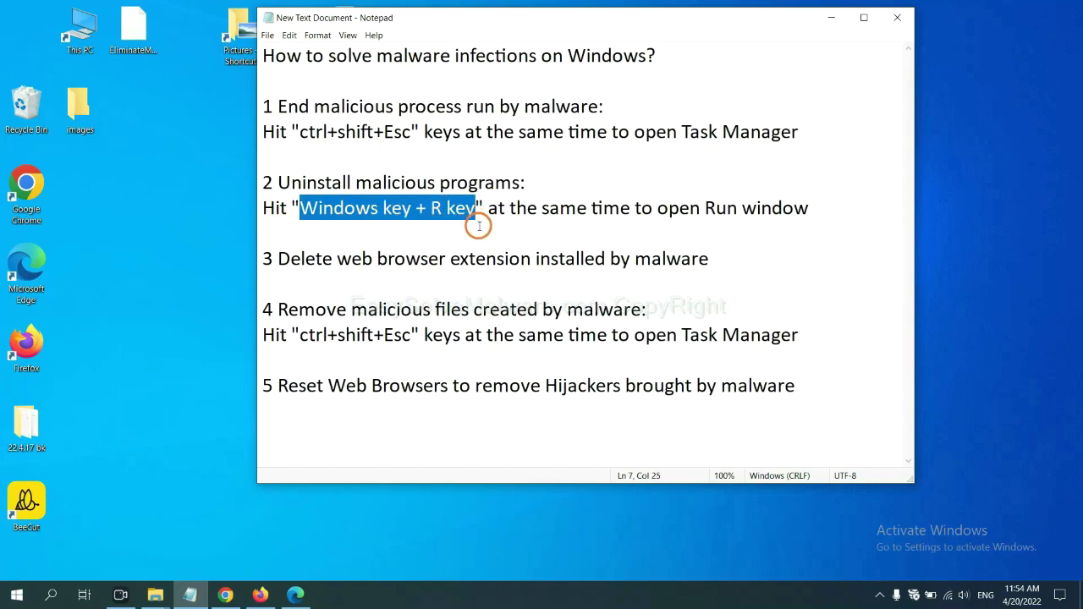
key("super+r")
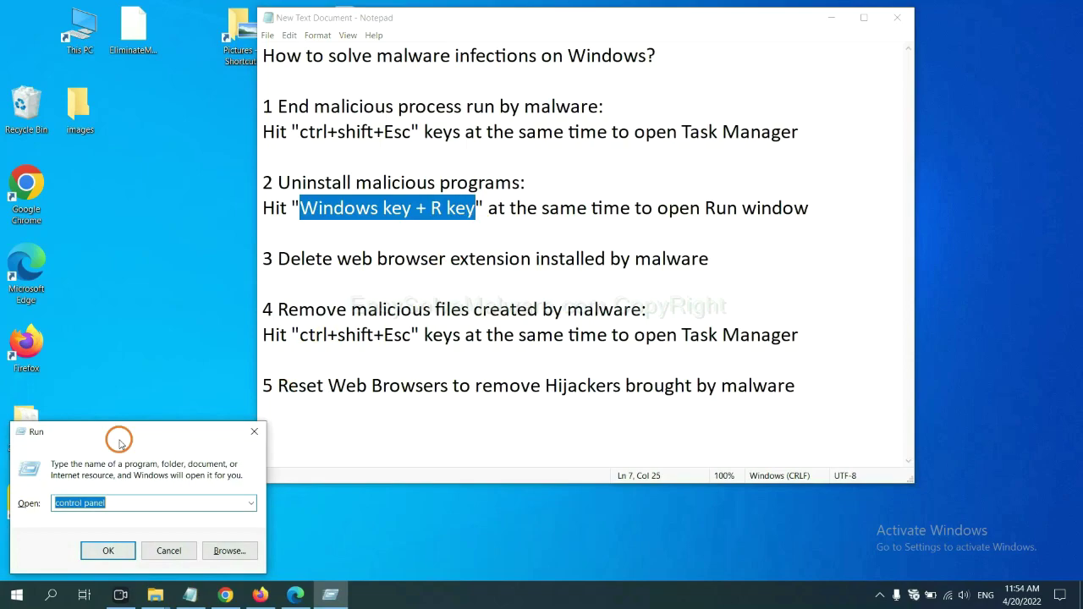
left_click_drag(126, 437, 827, 188)
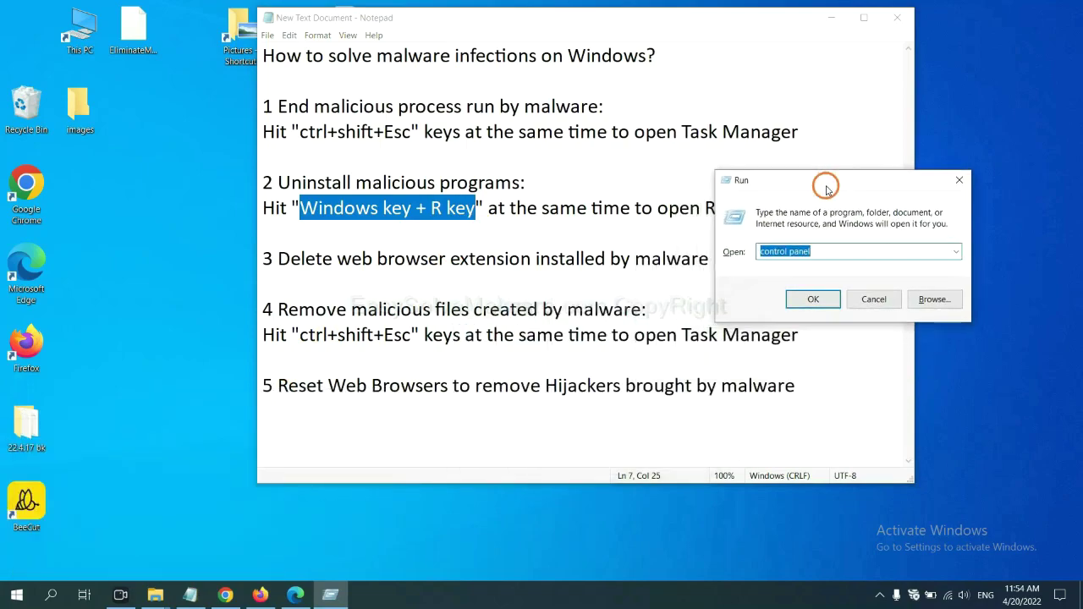
left_click(833, 250)
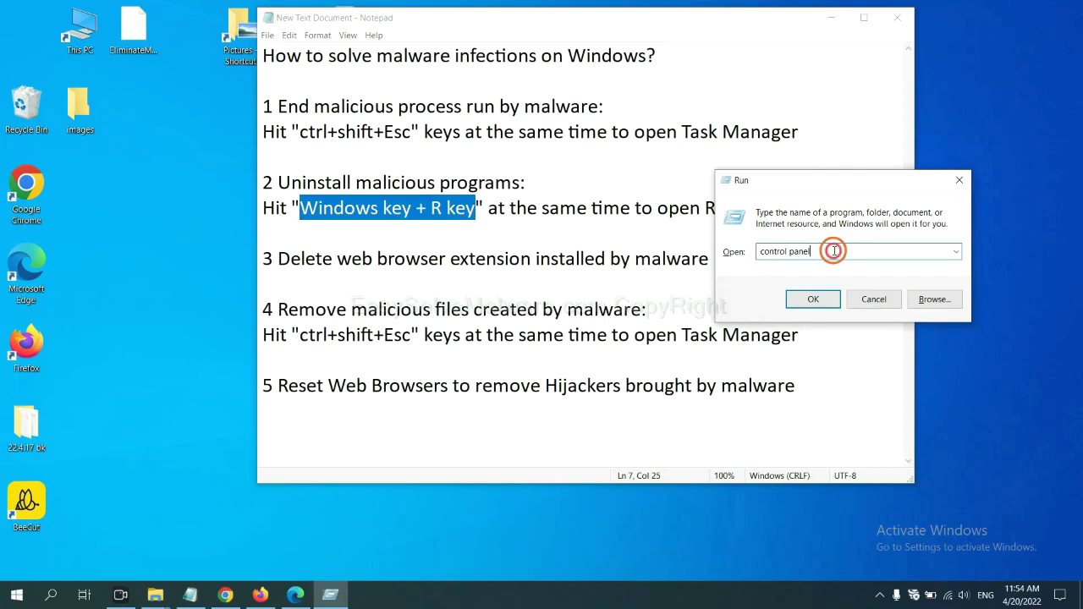
left_click_drag(812, 251, 732, 251)
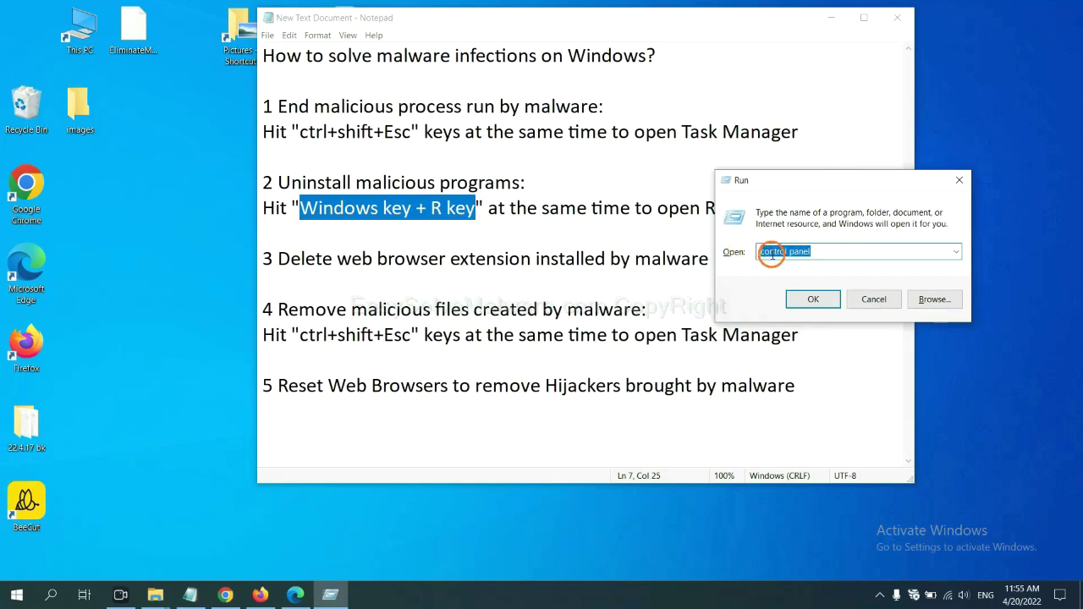
left_click(811, 303)
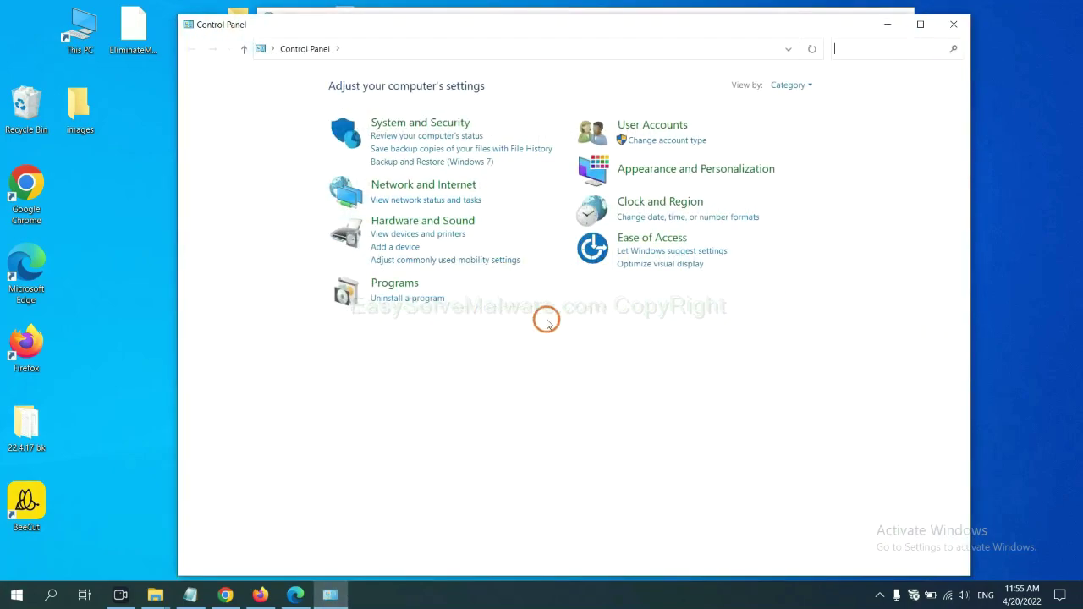
- Review Programs and Features, selecting Xiph.Org Open Codecs, then close the window
left_click(426, 301)
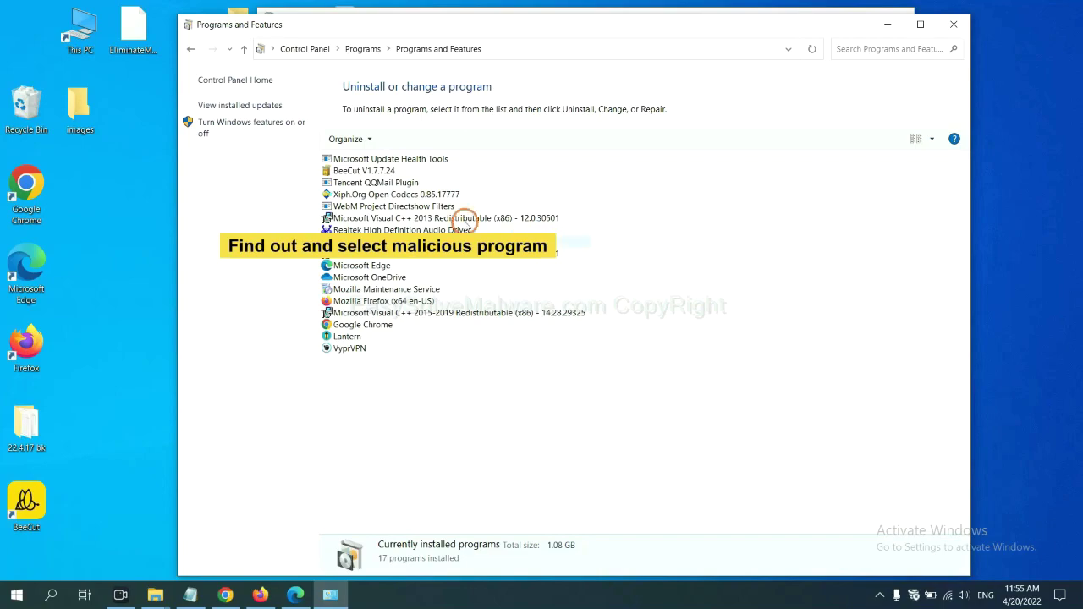
left_click(424, 193)
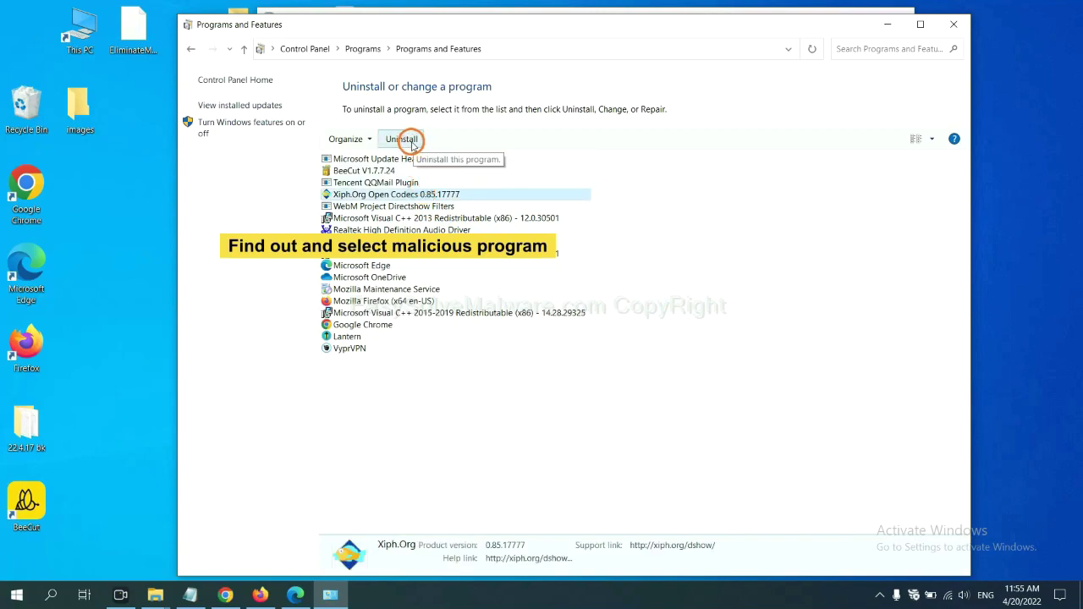
left_click(959, 29)
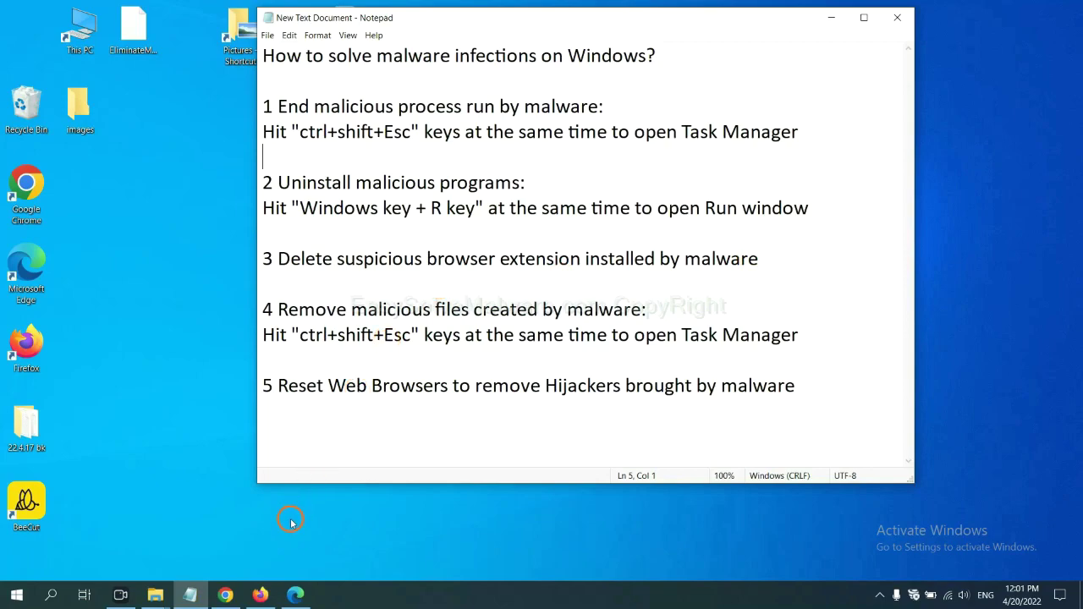
- Open Chrome's Extensions page from More tools to find the Scroll To Top extension
left_click(225, 595)
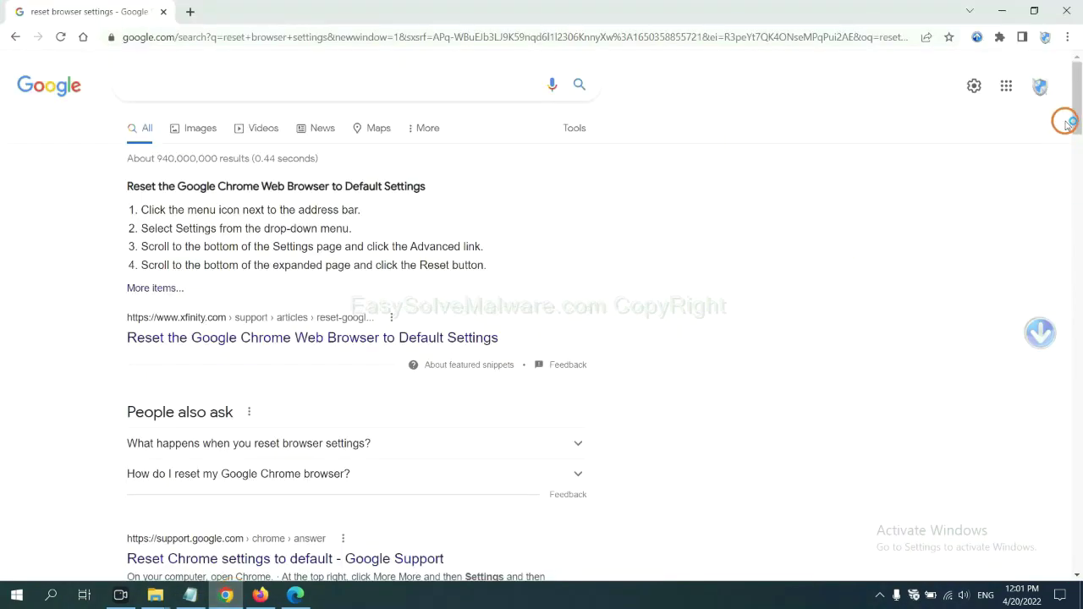
left_click(1066, 37)
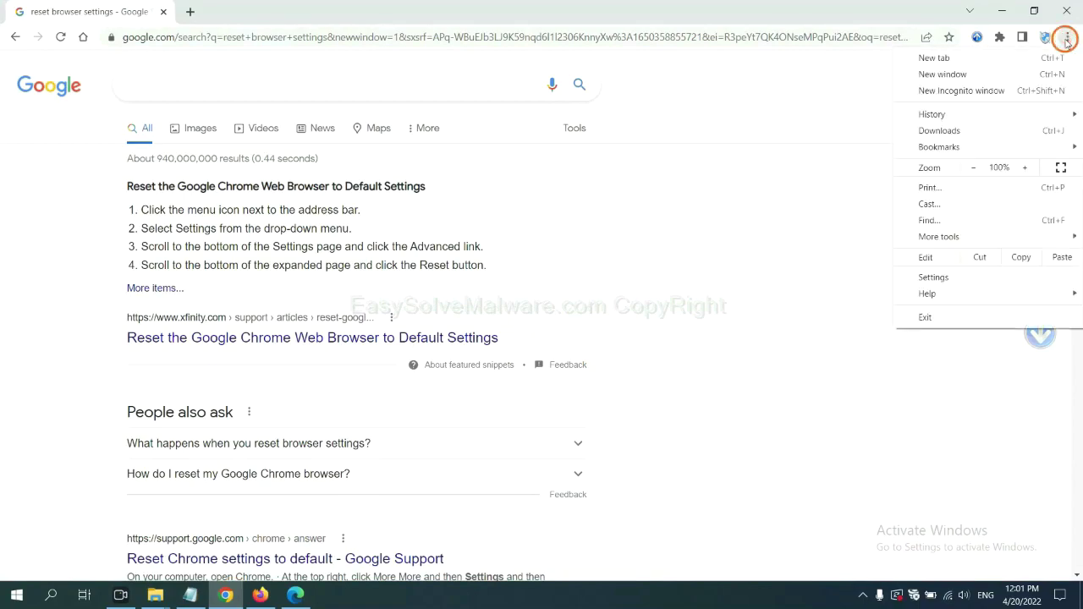
left_click(970, 236)
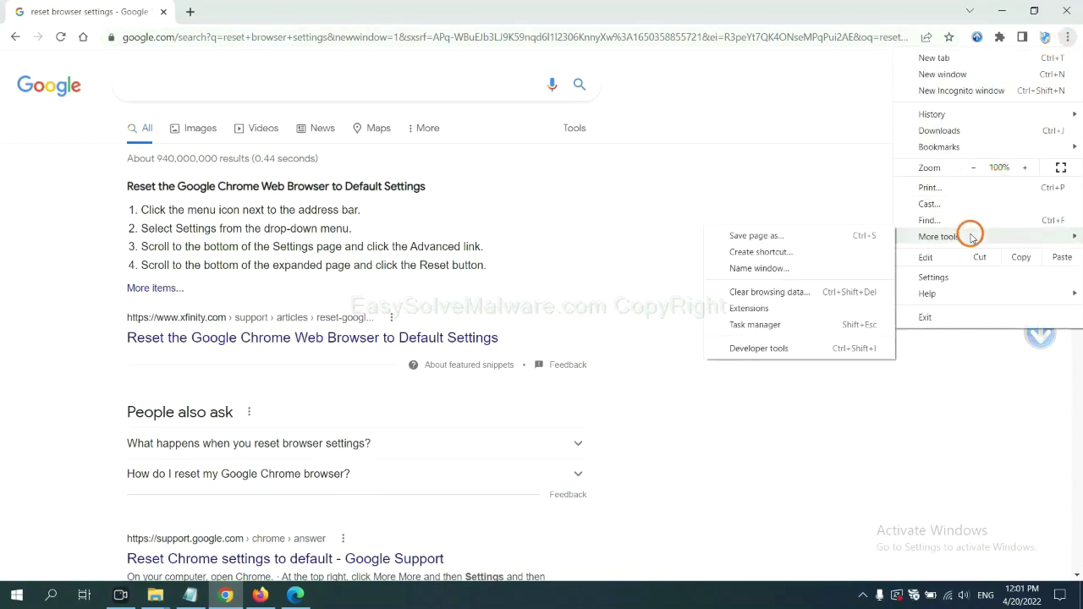
left_click(797, 306)
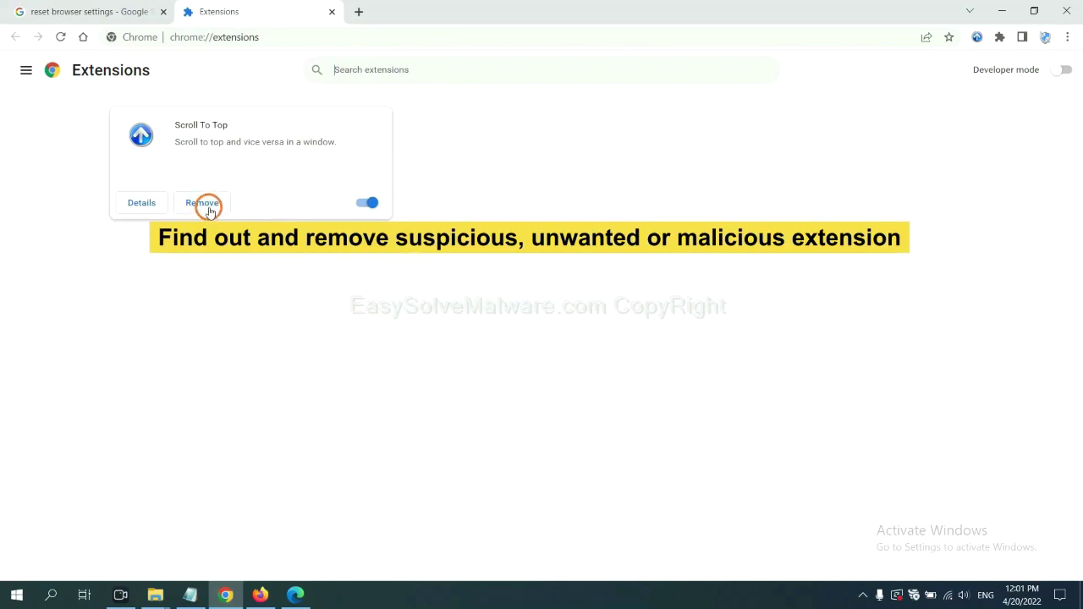
left_click(258, 595)
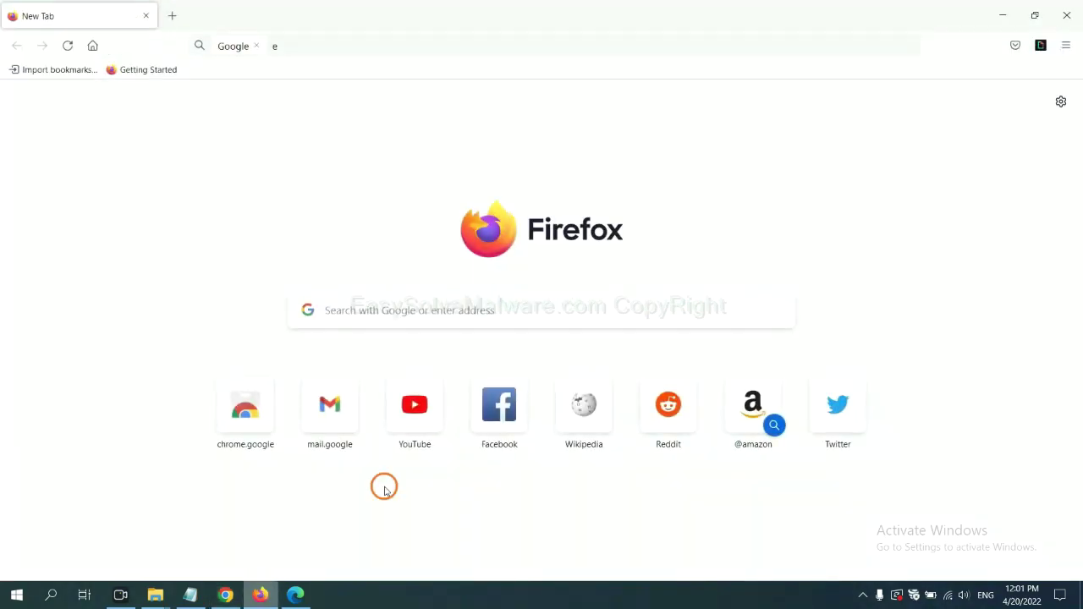
- Open Firefox's Add-ons Manager and bring up the removal options for GIPHY for Firefox
left_click(1067, 45)
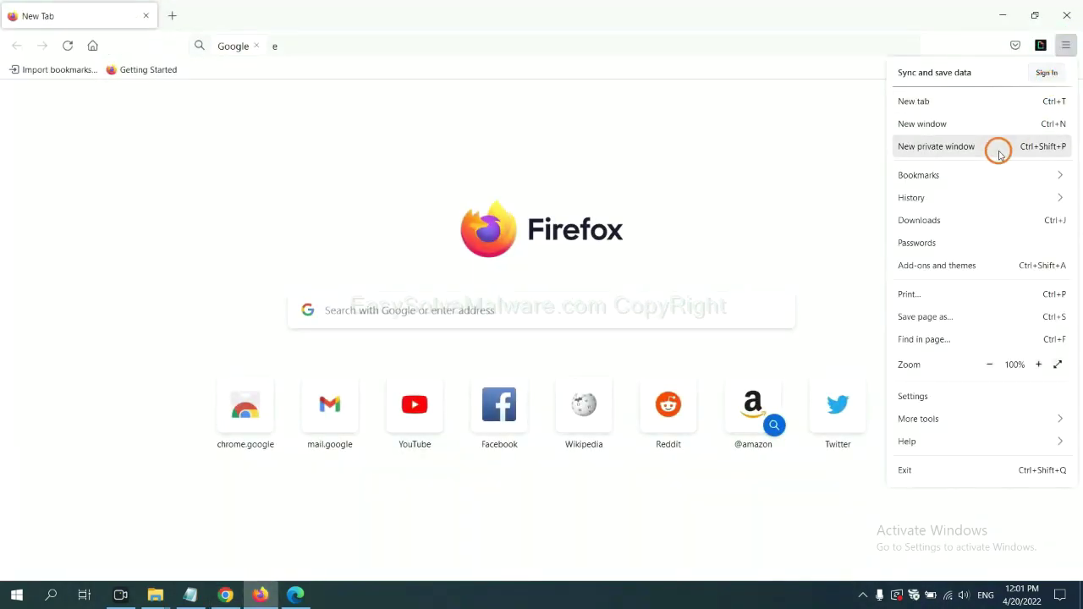
left_click(945, 274)
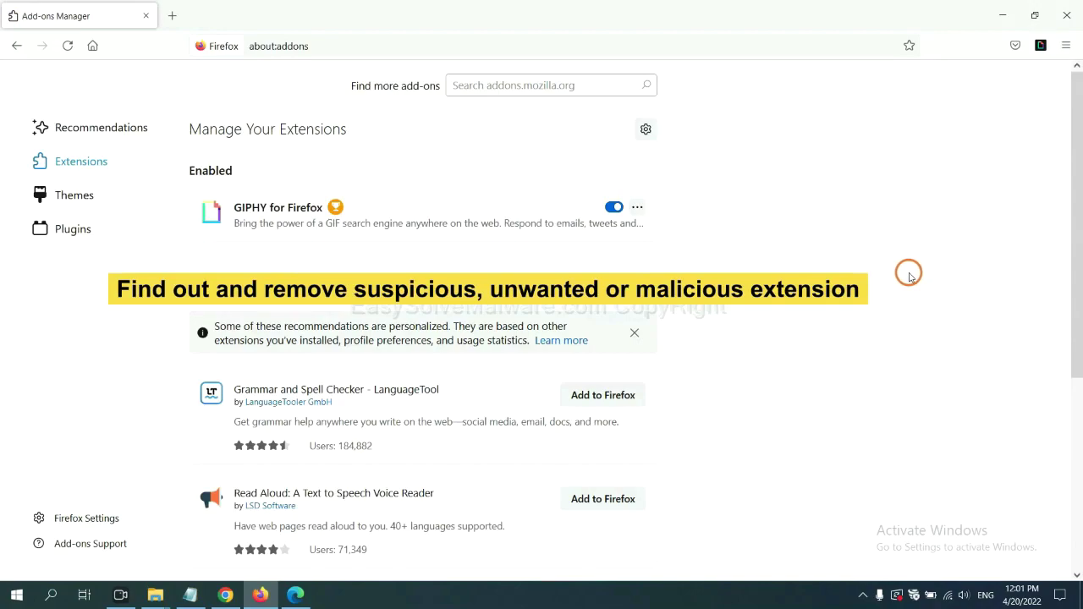
left_click(637, 208)
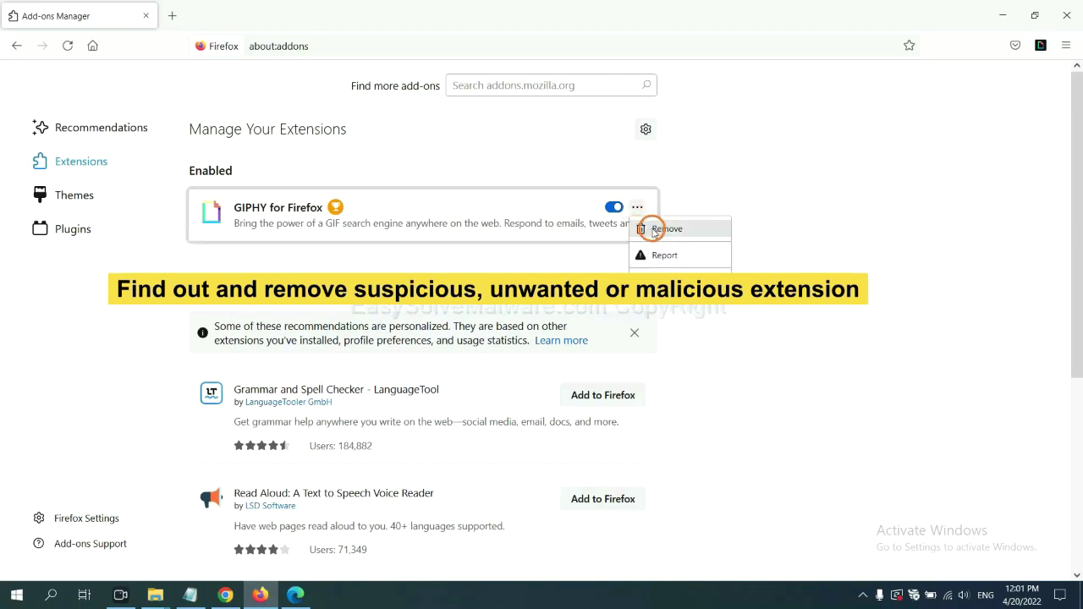
left_click(295, 597)
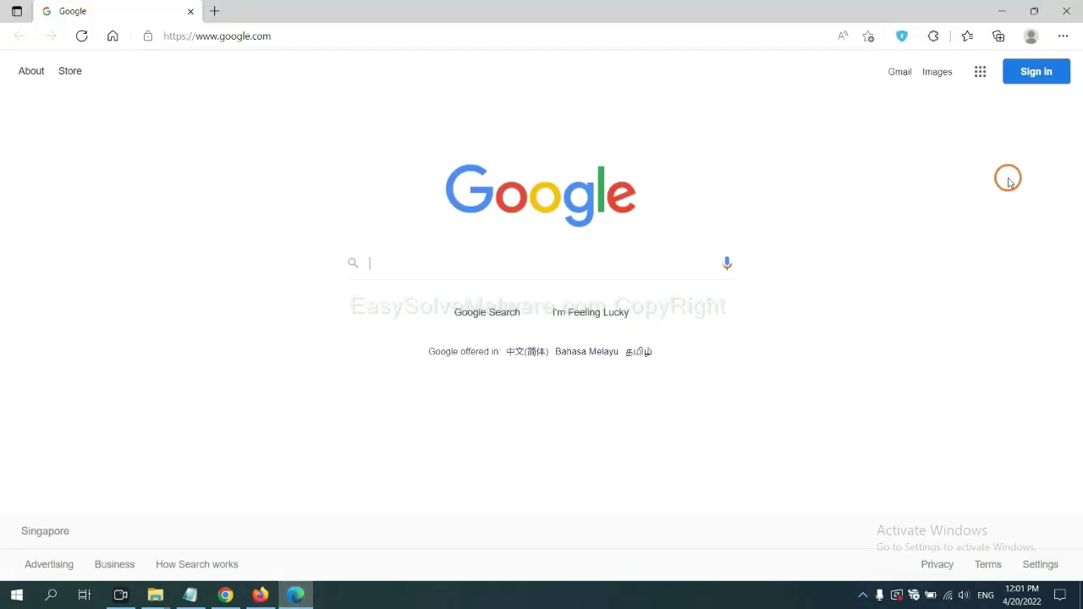
- Remove the ArcVpn Free Fast VPN Proxy extension from Edge's Extensions page
left_click(1060, 37)
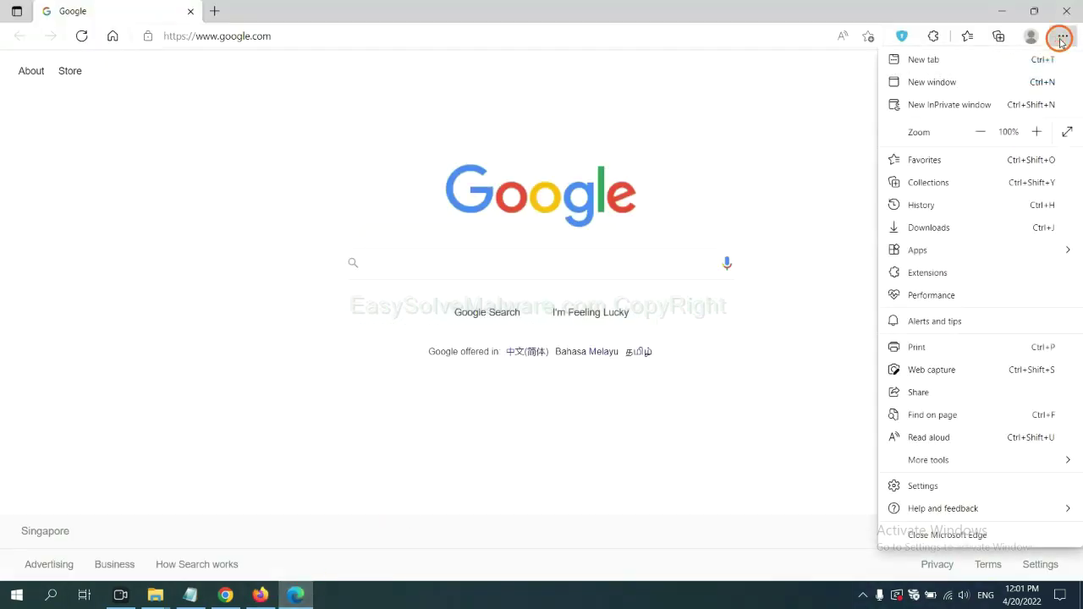
right_click(933, 275)
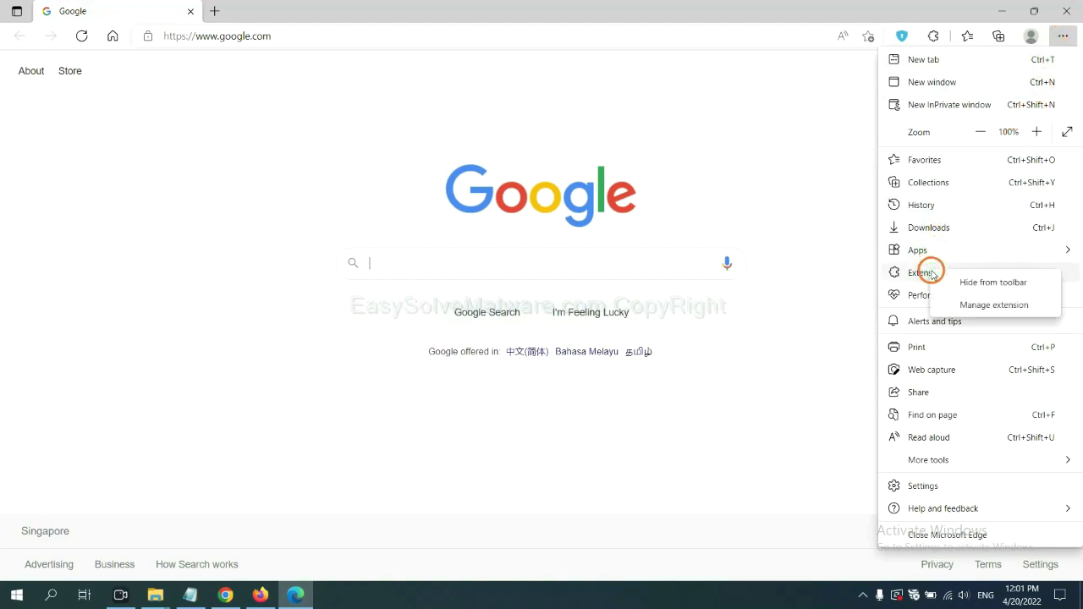
left_click(973, 306)
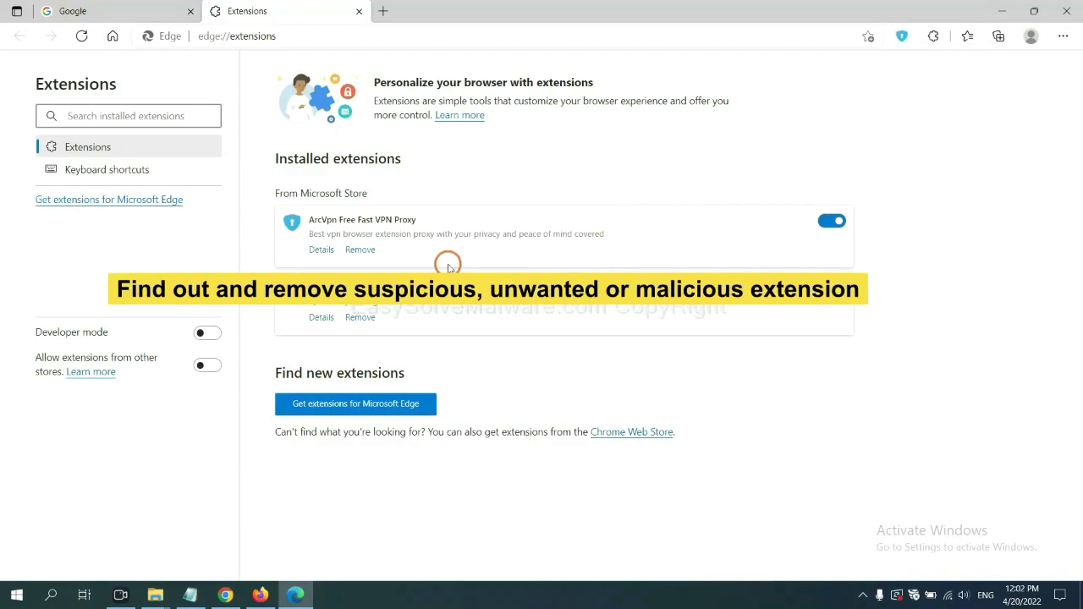
left_click(370, 252)
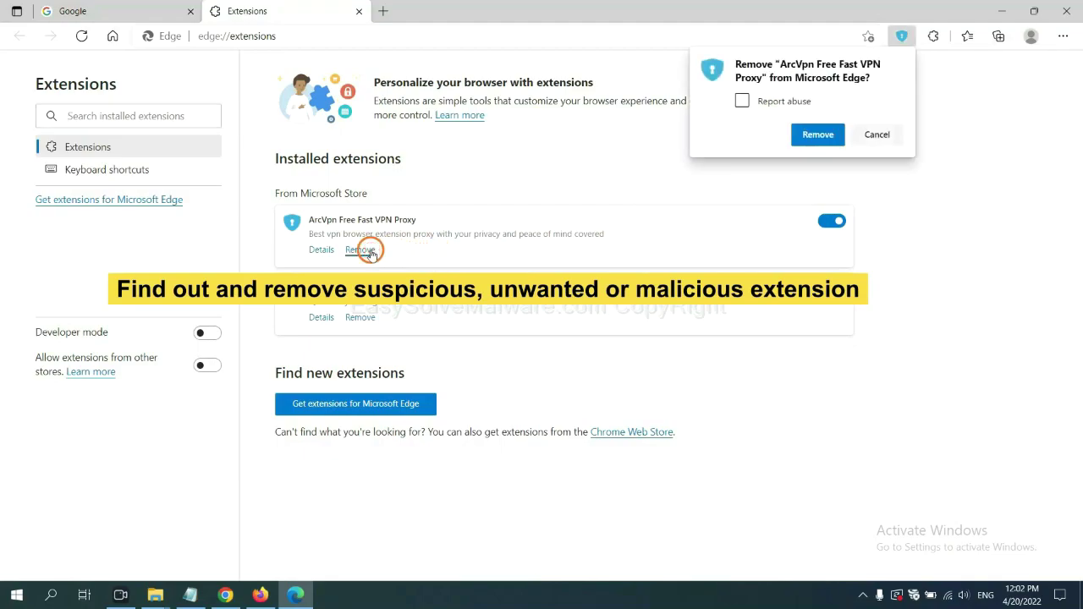
left_click(808, 135)
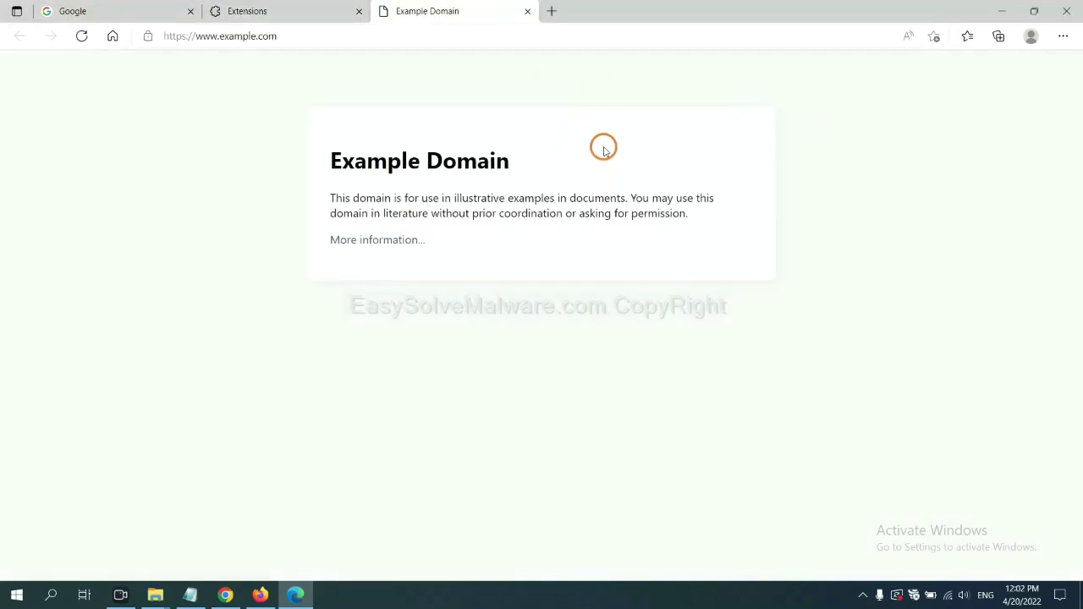
left_click(1076, 597)
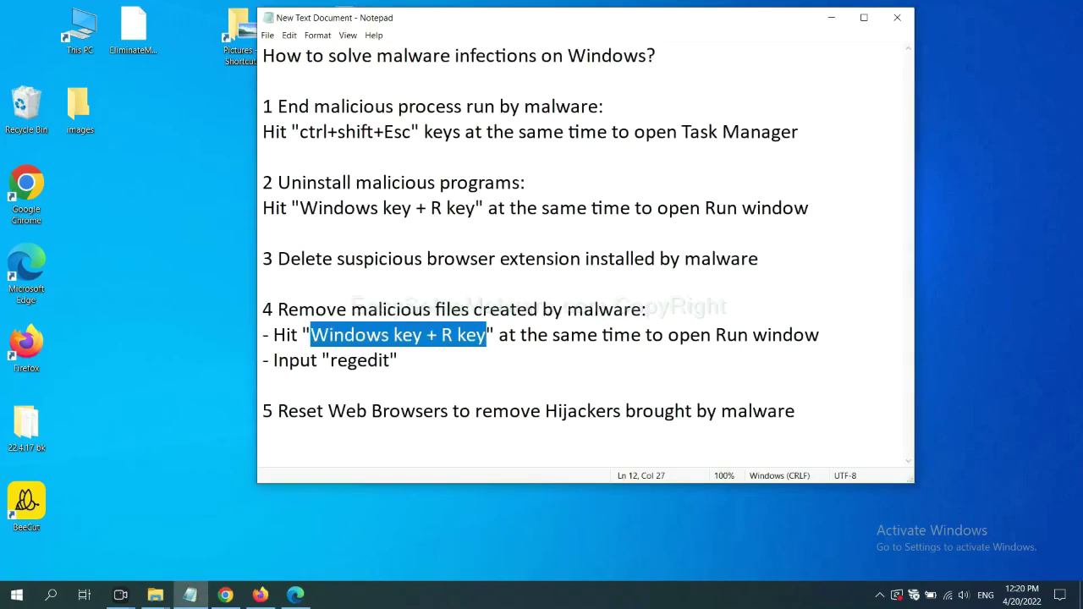
- Select the step 4 instruction lines in the Notepad removal notes
left_click(735, 334)
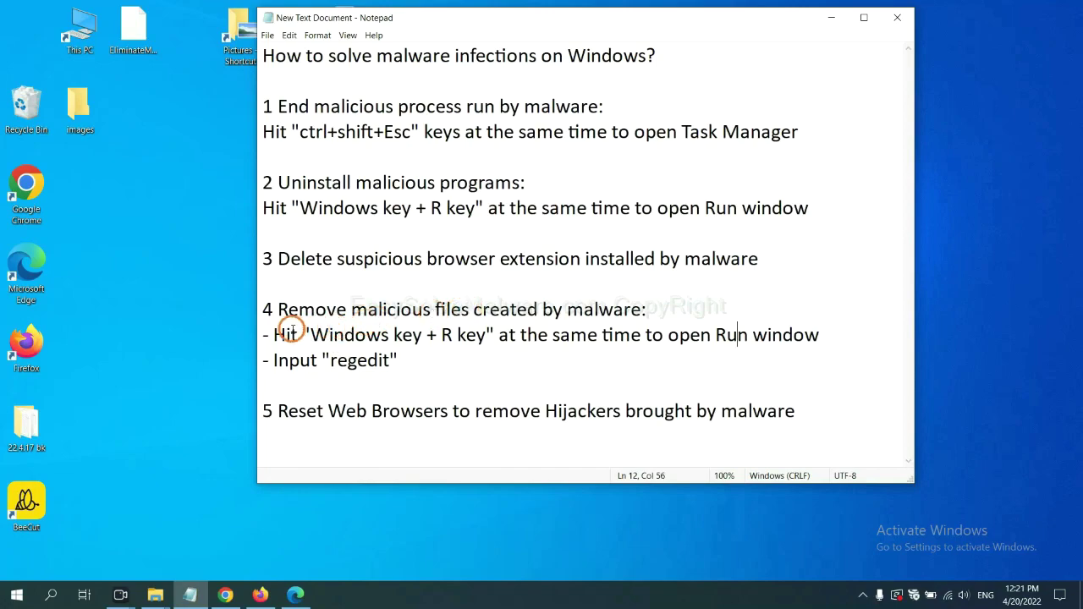
left_click_drag(274, 335, 622, 346)
left_click(630, 341)
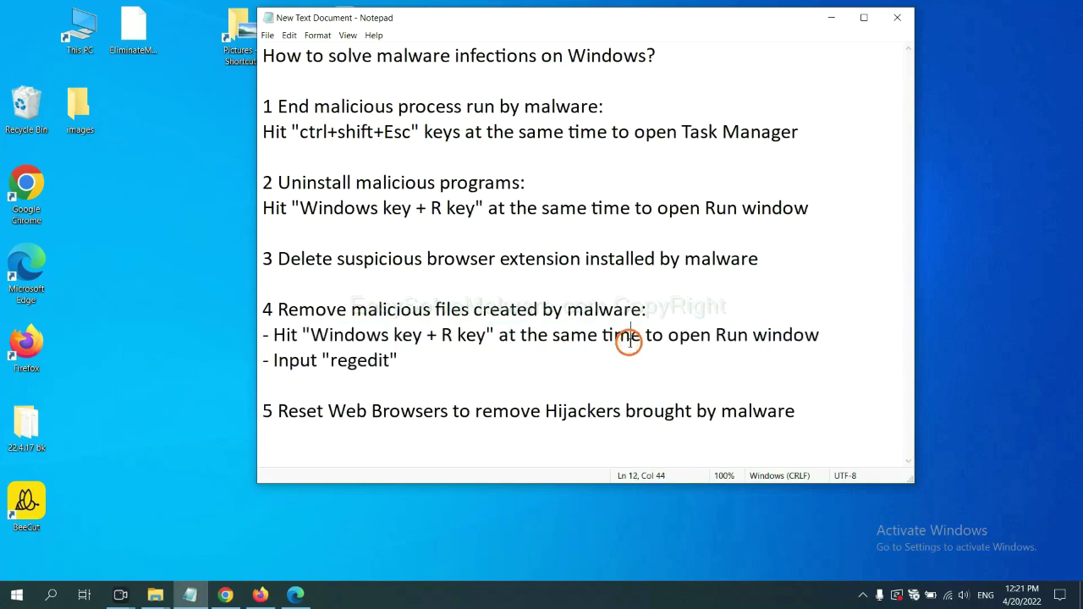
- Run regedit from the Run dialog to open Registry Editor
key("super+r")
left_click_drag(203, 430, 861, 226)
left_click(799, 293)
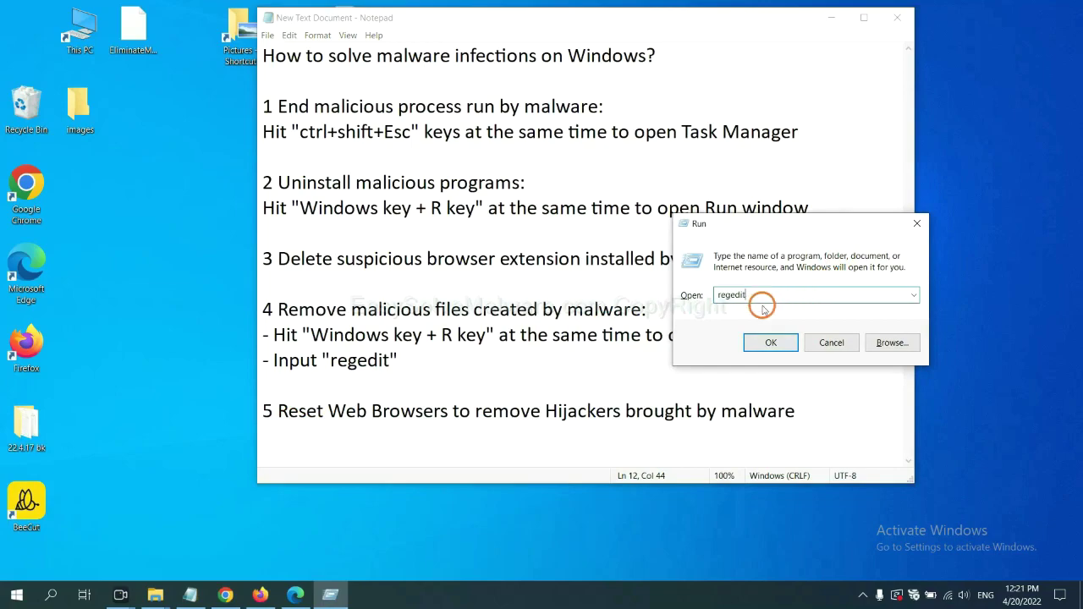
left_click(768, 342)
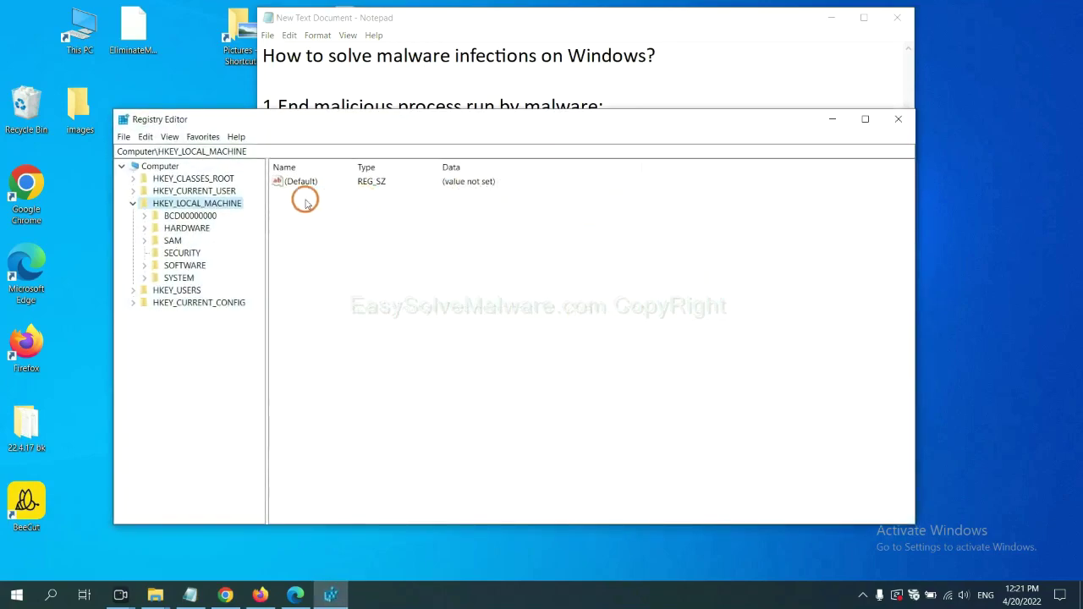
- Use Edit > Find to search the registry for 'be', locating the BeeCut.exe value
left_click(148, 137)
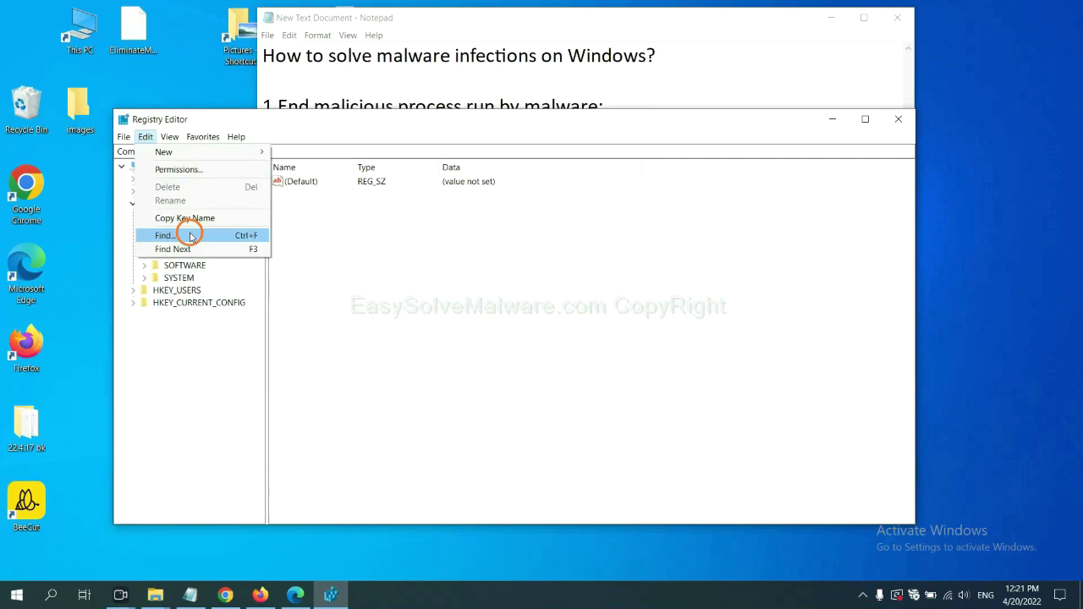
left_click(190, 236)
left_click_drag(305, 177, 456, 215)
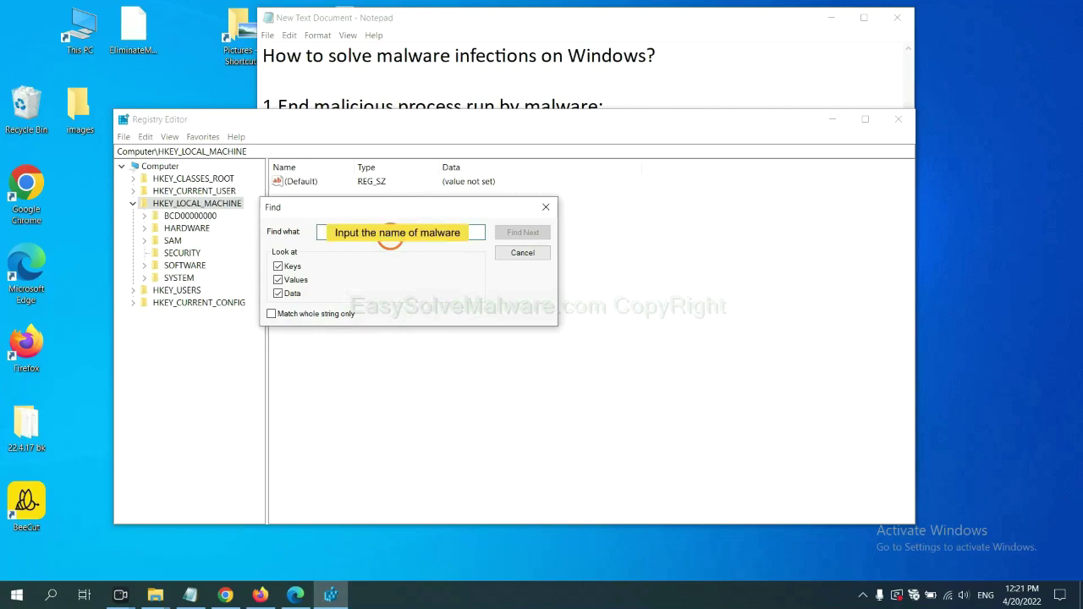
type("be")
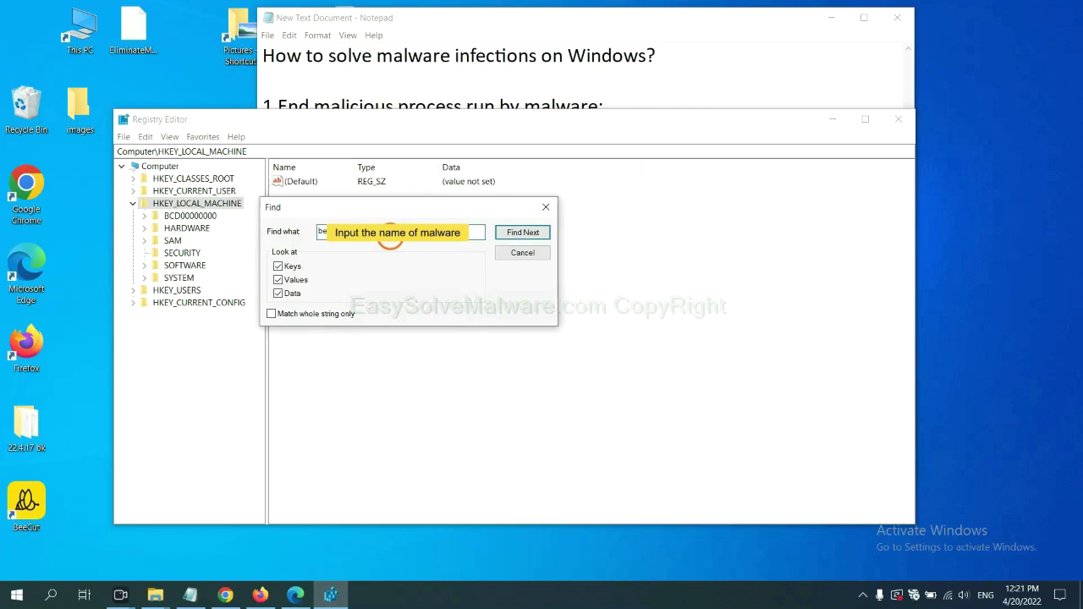
left_click(521, 234)
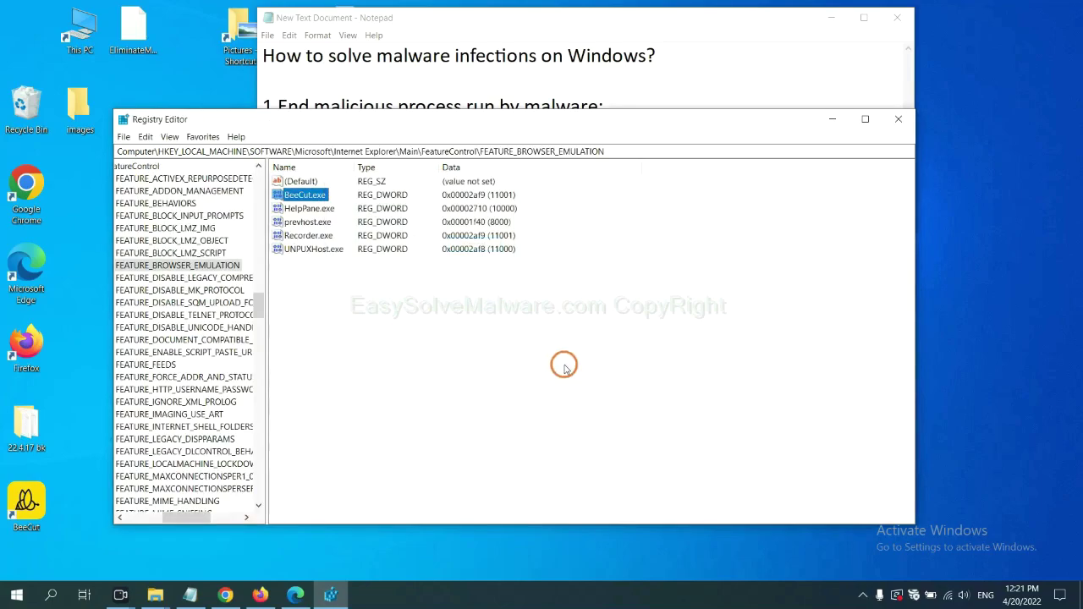
mouse_move(183, 519)
left_mouse_down()
mouse_move(162, 510)
mouse_move(180, 515)
left_mouse_up()
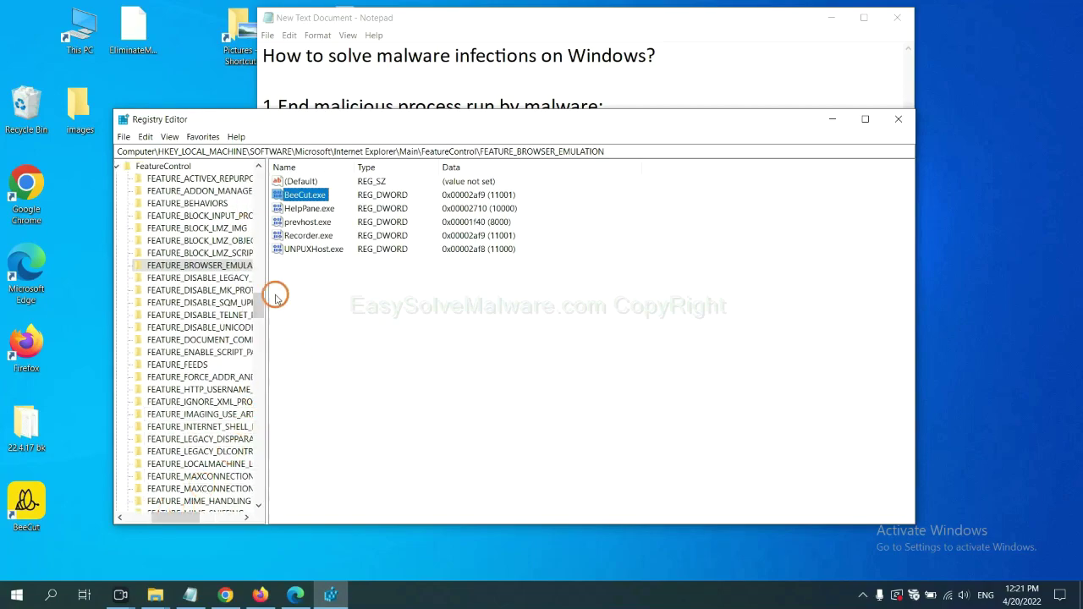
right_click(220, 265)
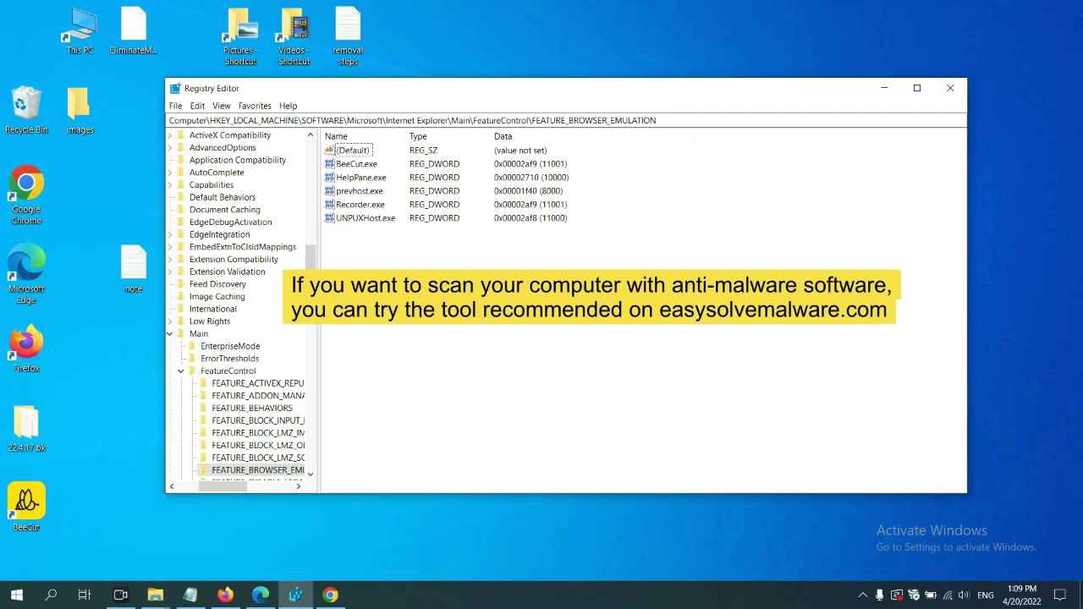
- Scroll through the EasySolveMalware removal guide in Google Chrome to review its steps
left_click(335, 596)
scroll(786, 375, "down", 1)
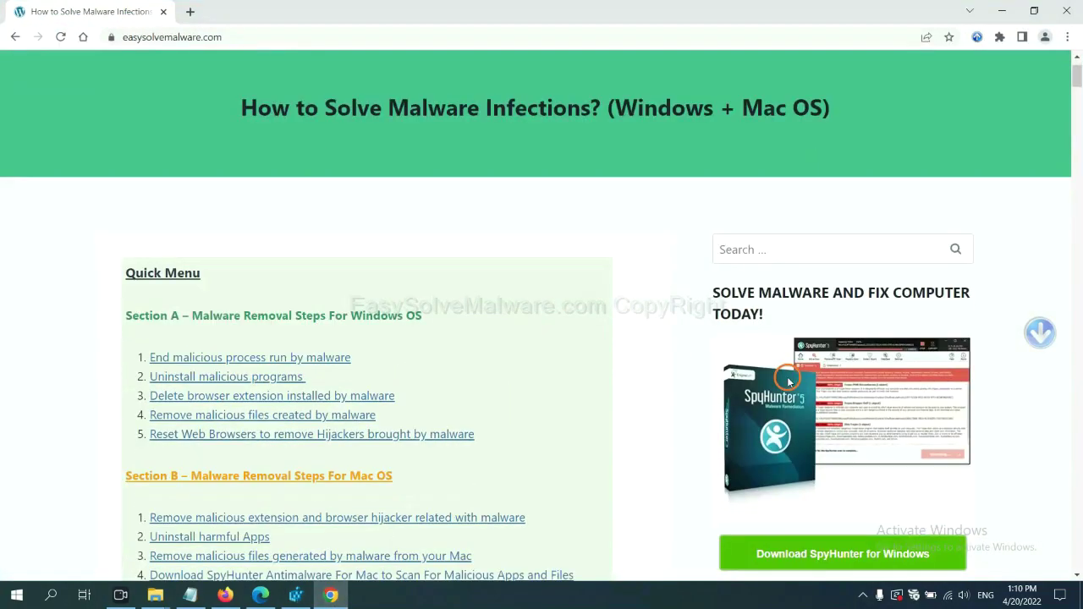
scroll(782, 389, "up", 1)
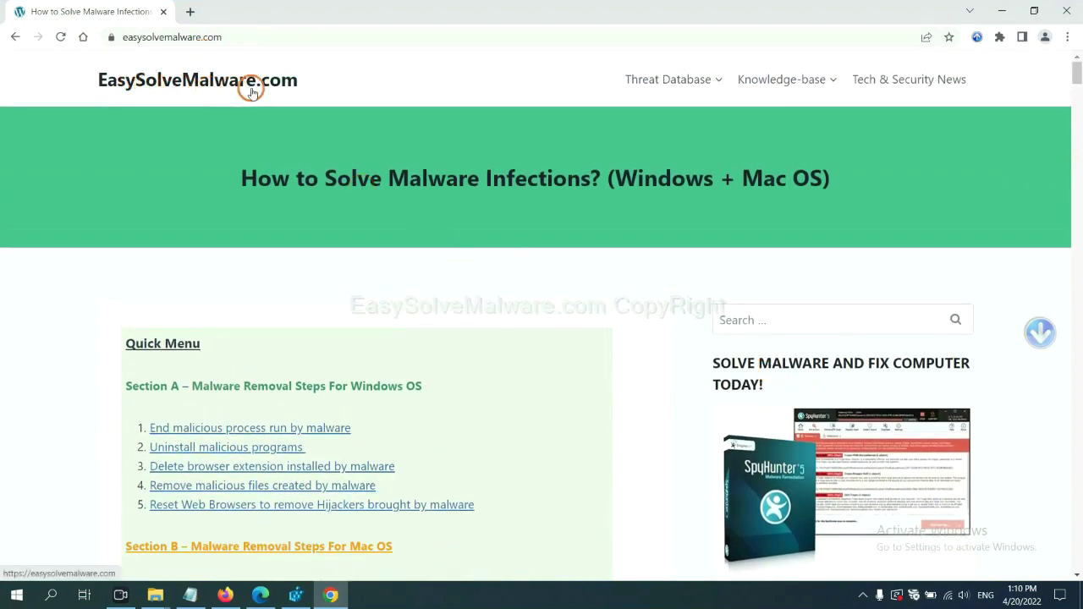
scroll(882, 372, "down", 3)
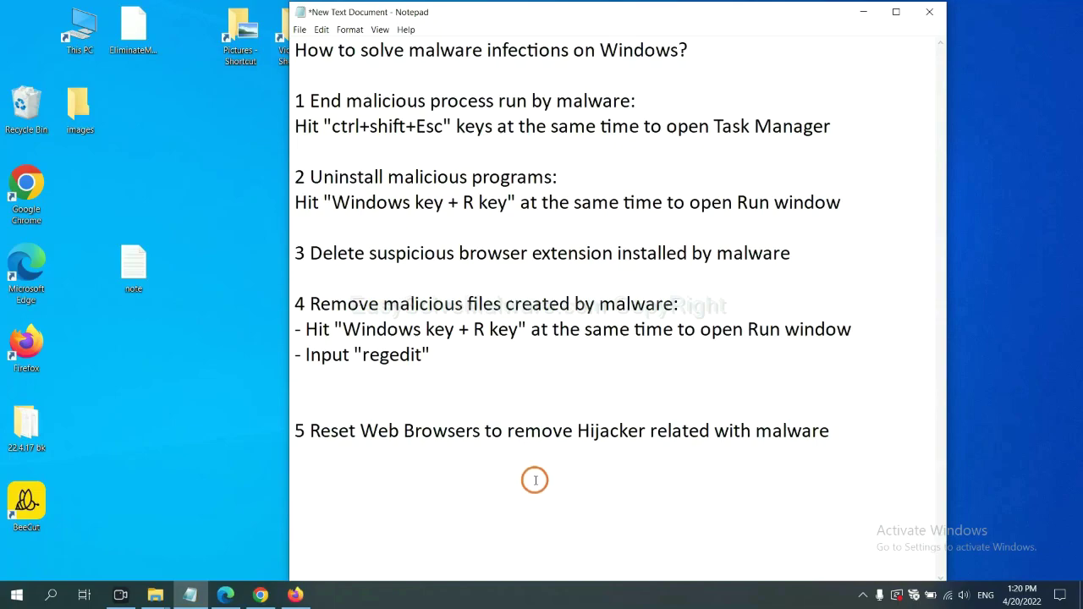
- Search Chrome's settings for 'reset' and choose Restore settings to their original defaults
left_click(261, 594)
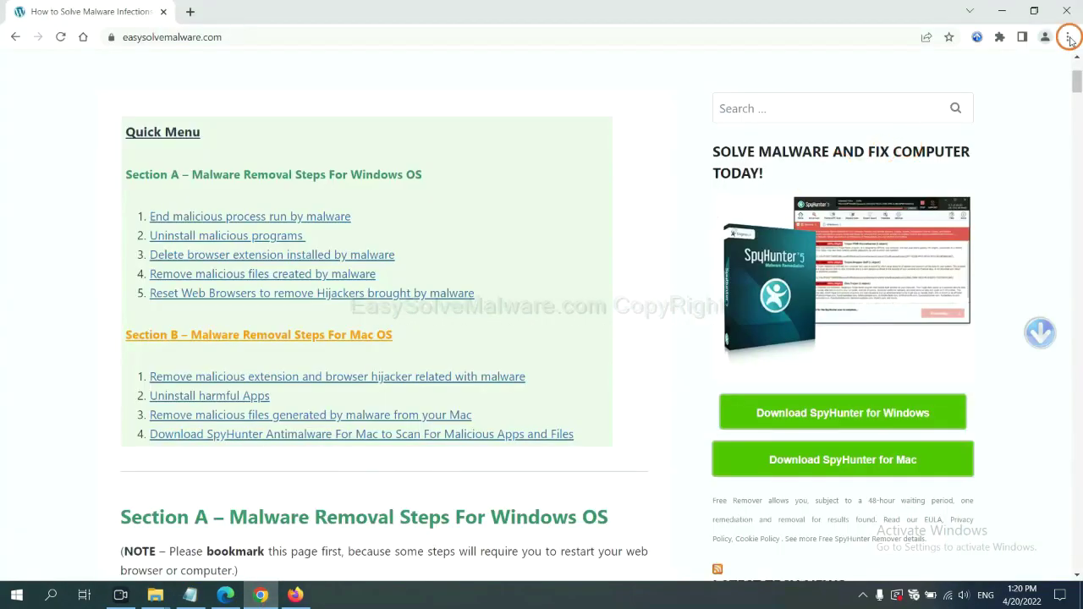
left_click(1068, 37)
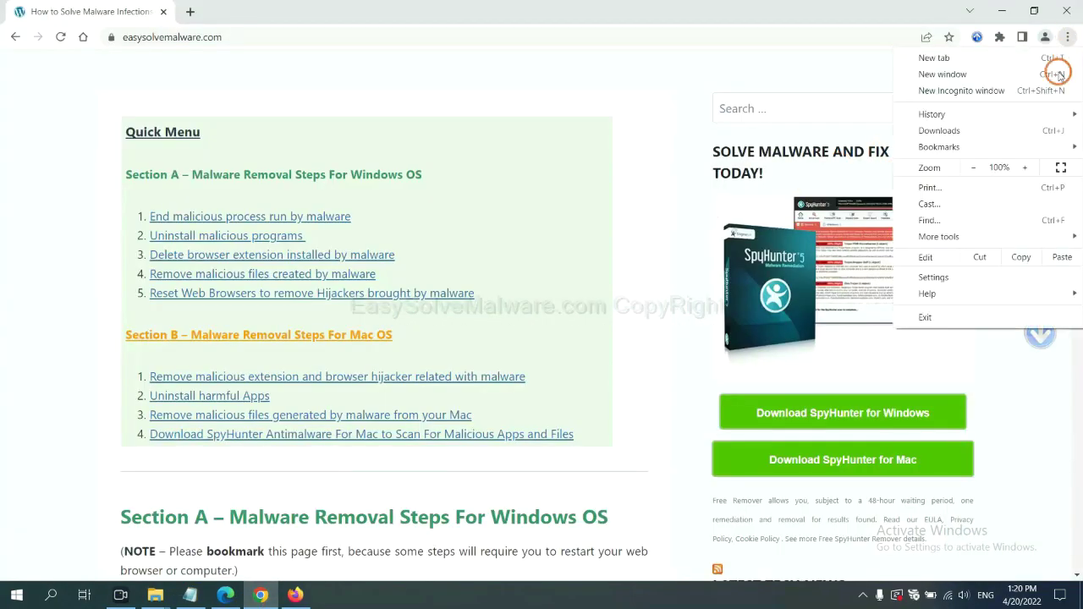
left_click(947, 275)
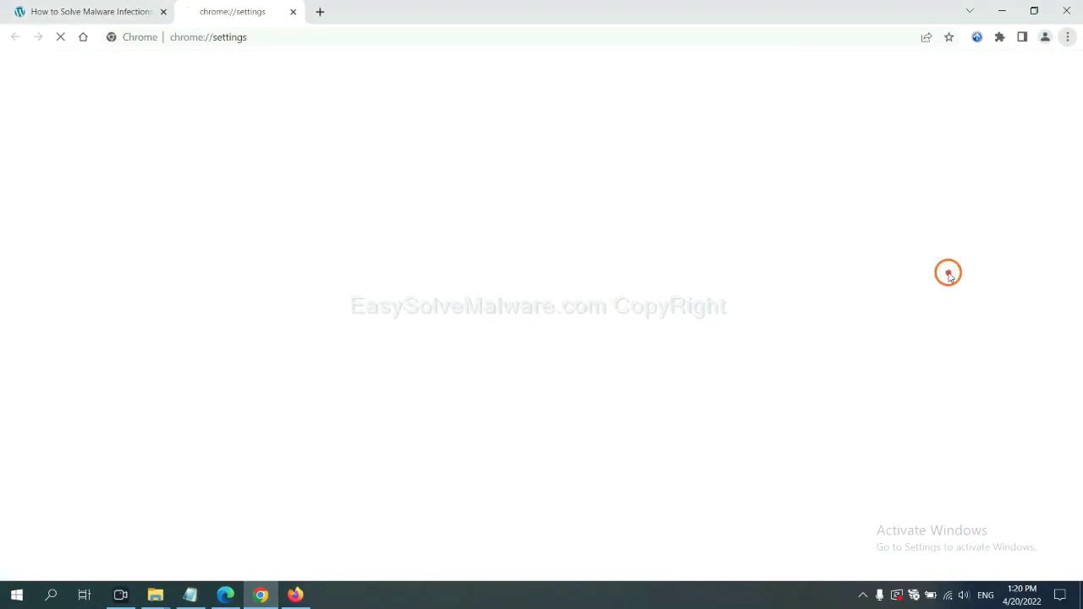
left_click(420, 79)
type("reset")
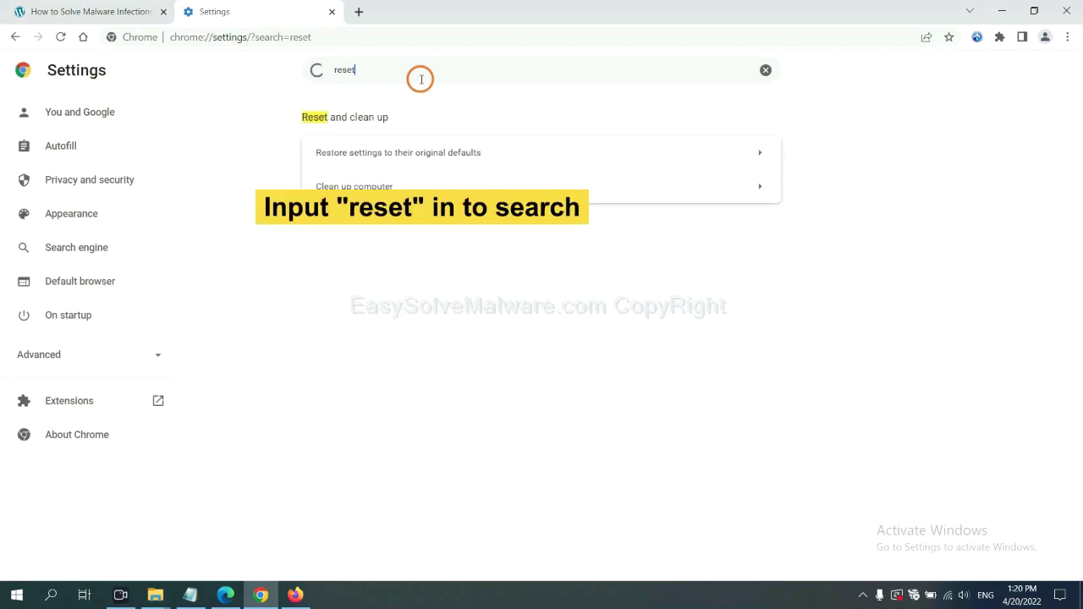
left_click(465, 153)
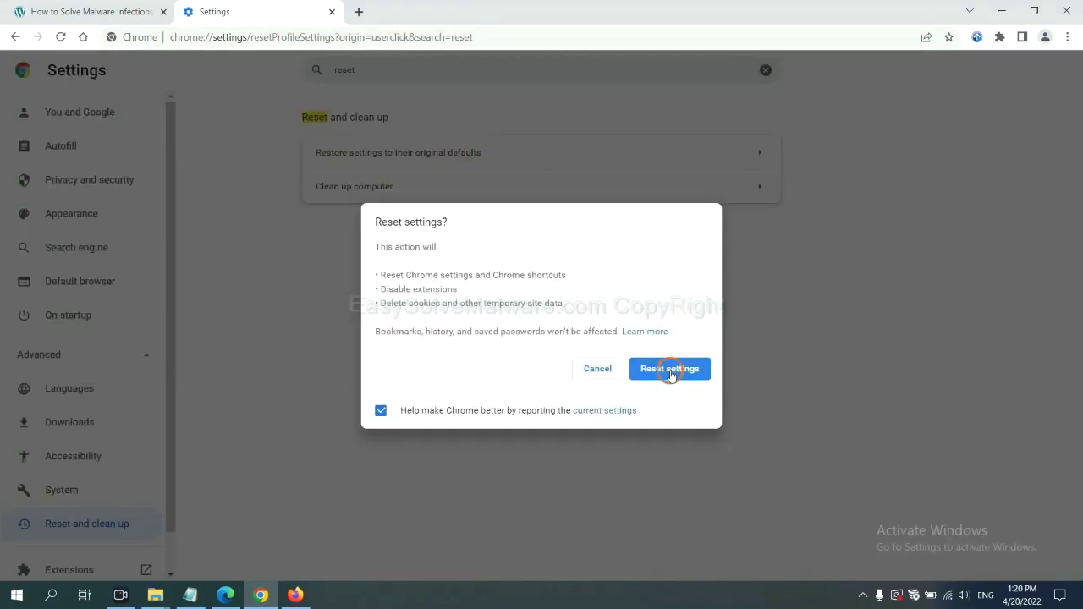
left_click(294, 592)
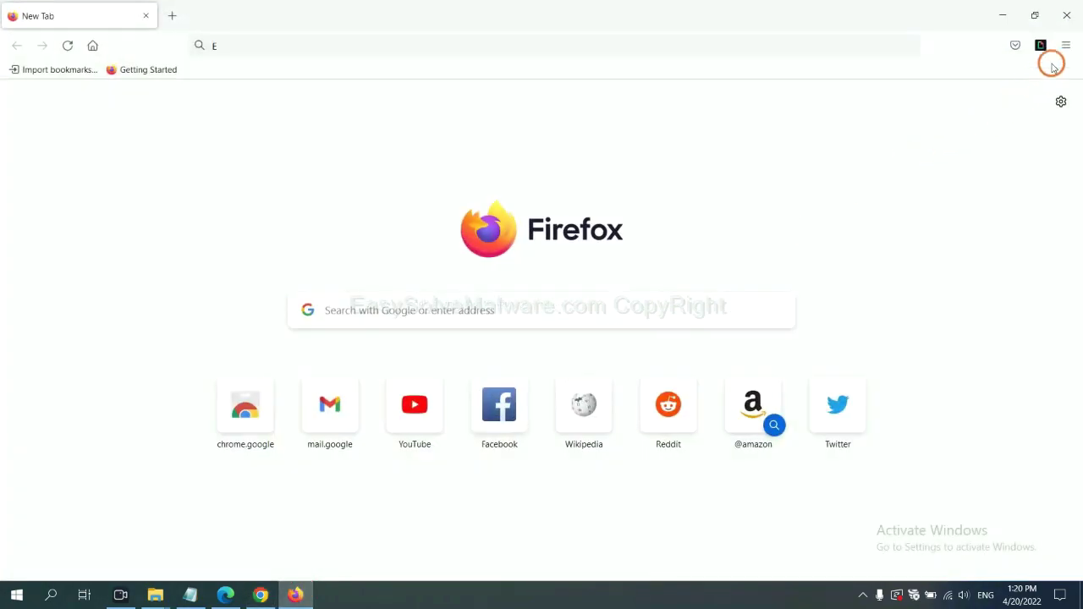
- Use Refresh Firefox on the Troubleshooting Information page and confirm the refresh
left_click(1066, 47)
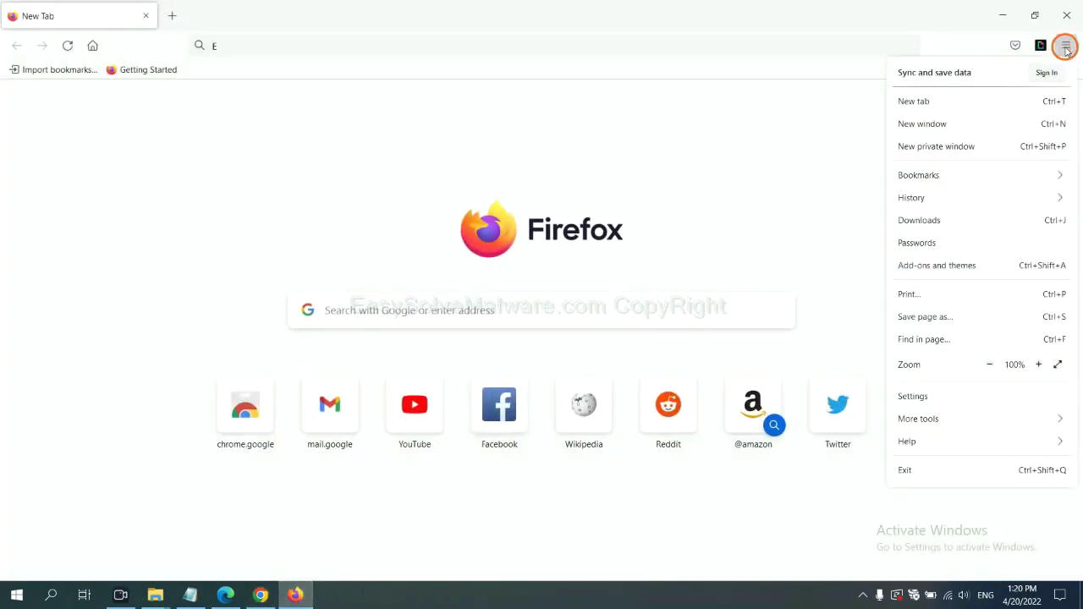
left_click(931, 439)
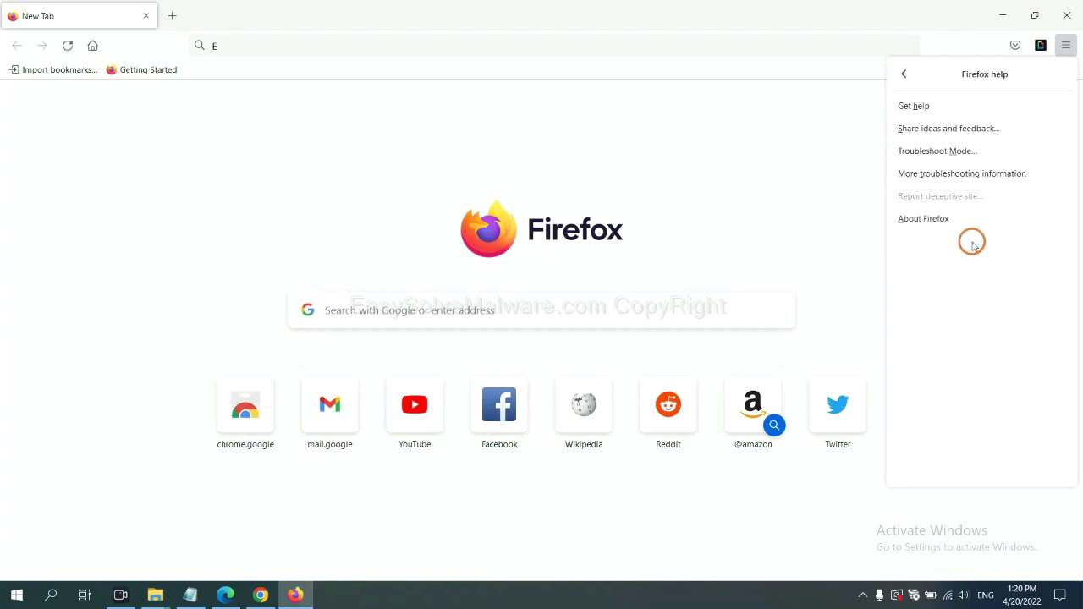
left_click(950, 175)
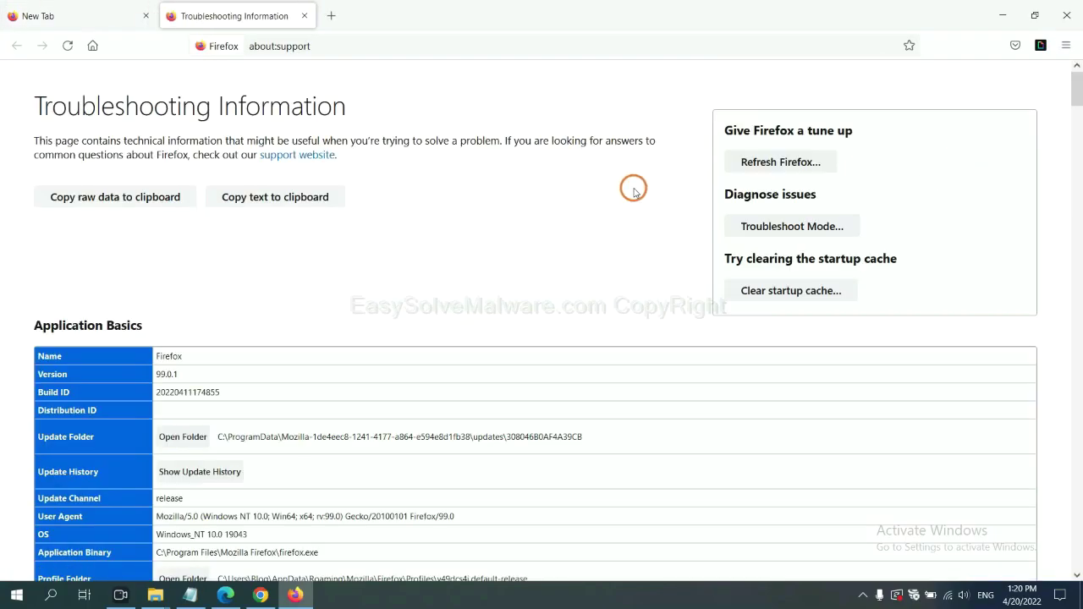
left_click(760, 167)
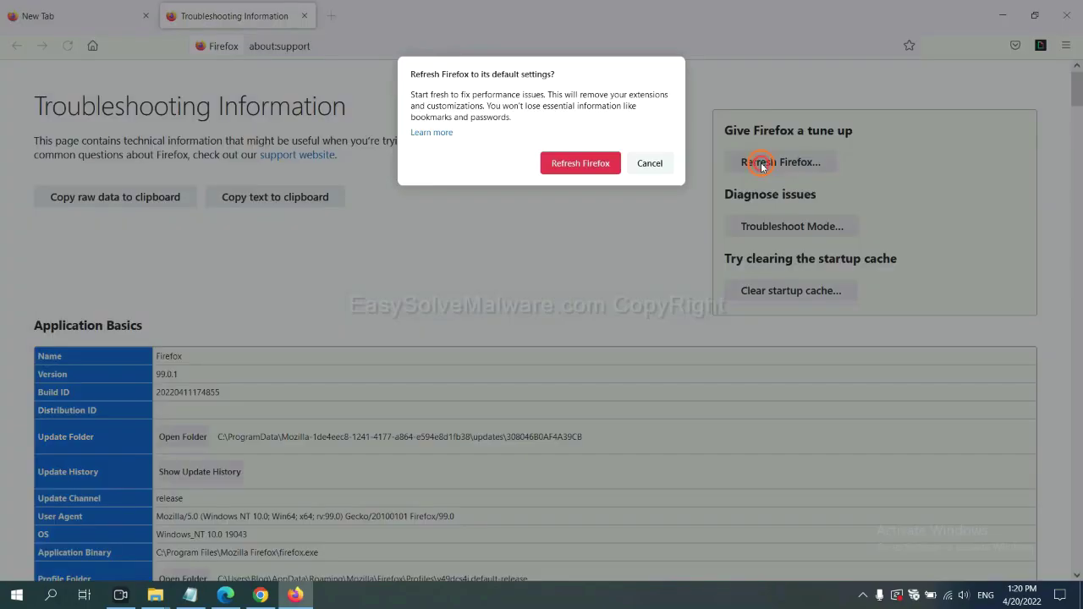
left_click(588, 169)
left_click(225, 596)
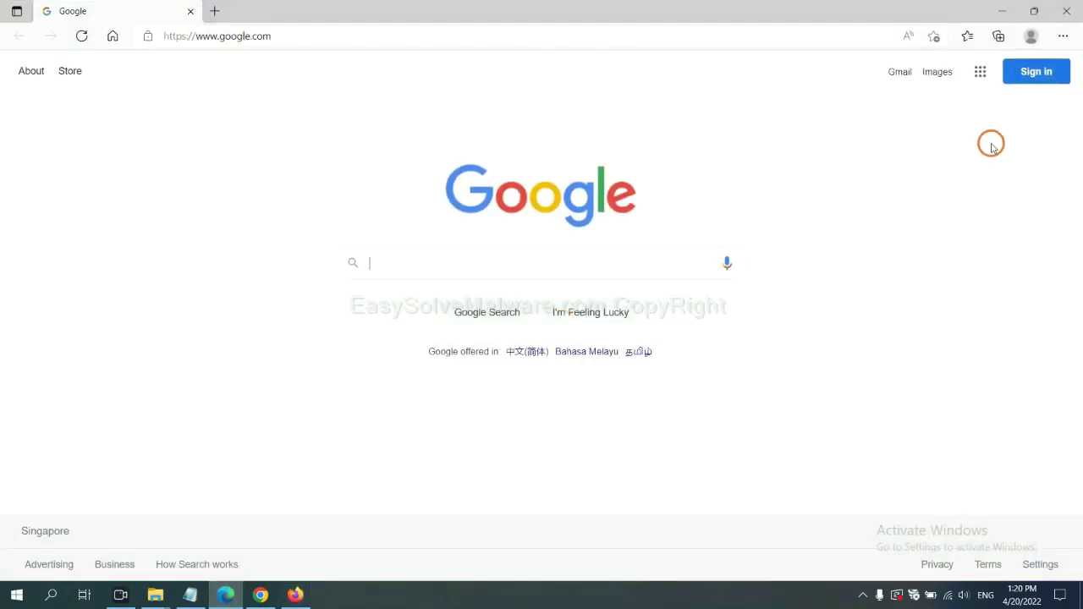
- Search Edge's settings for 'reset' and choose Restore settings to their default values
left_click(1061, 36)
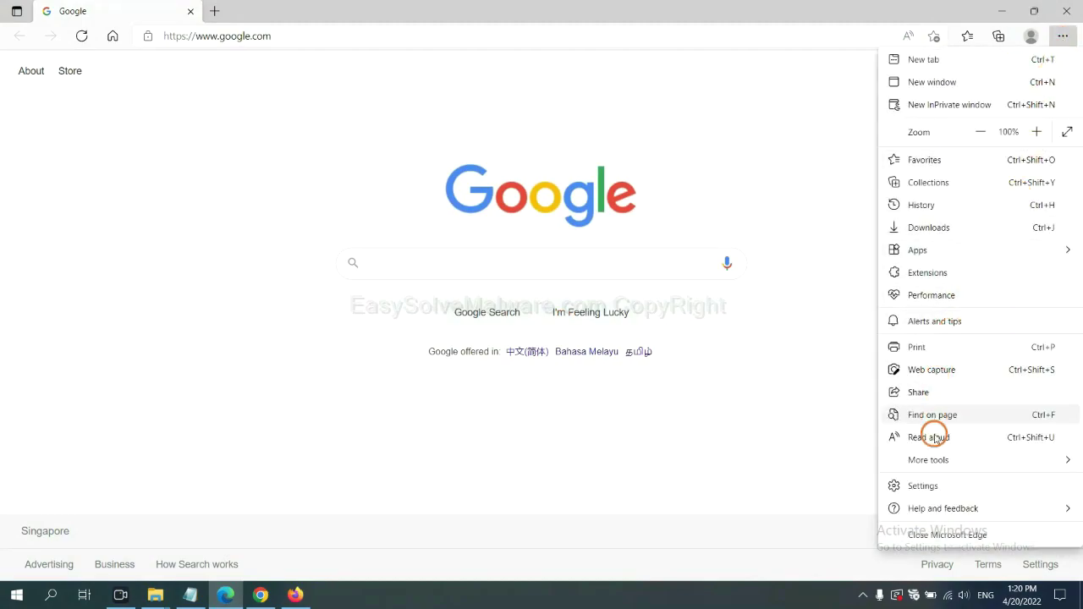
left_click(924, 485)
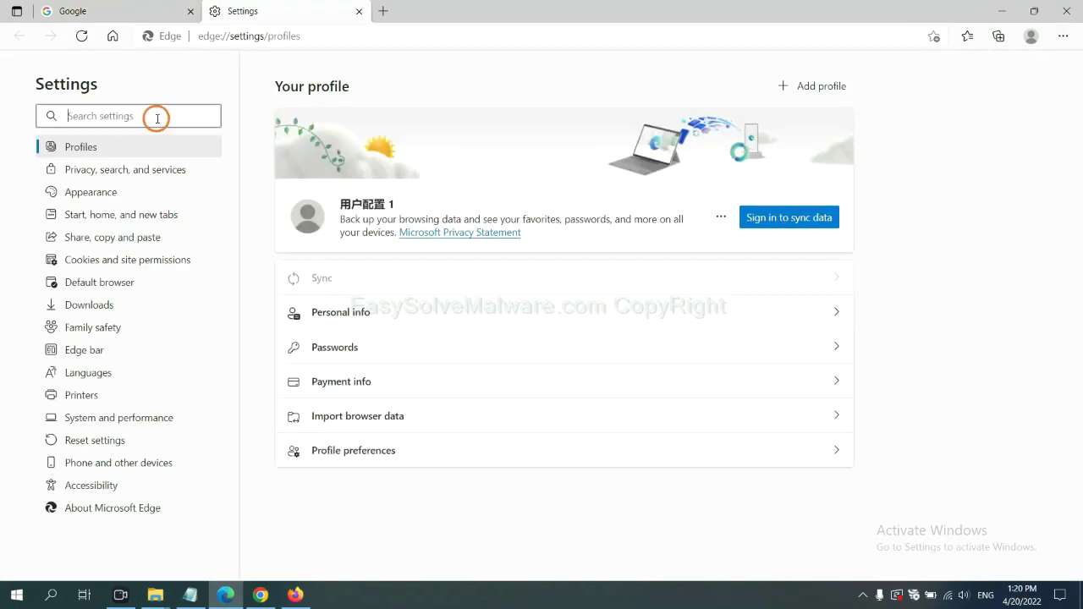
type("re")
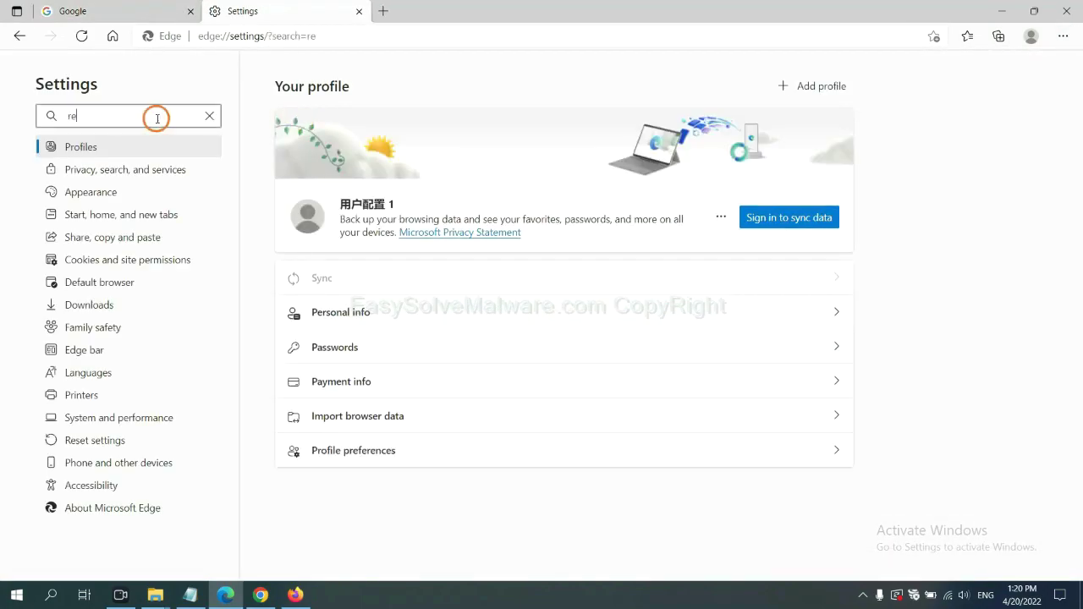
type("set")
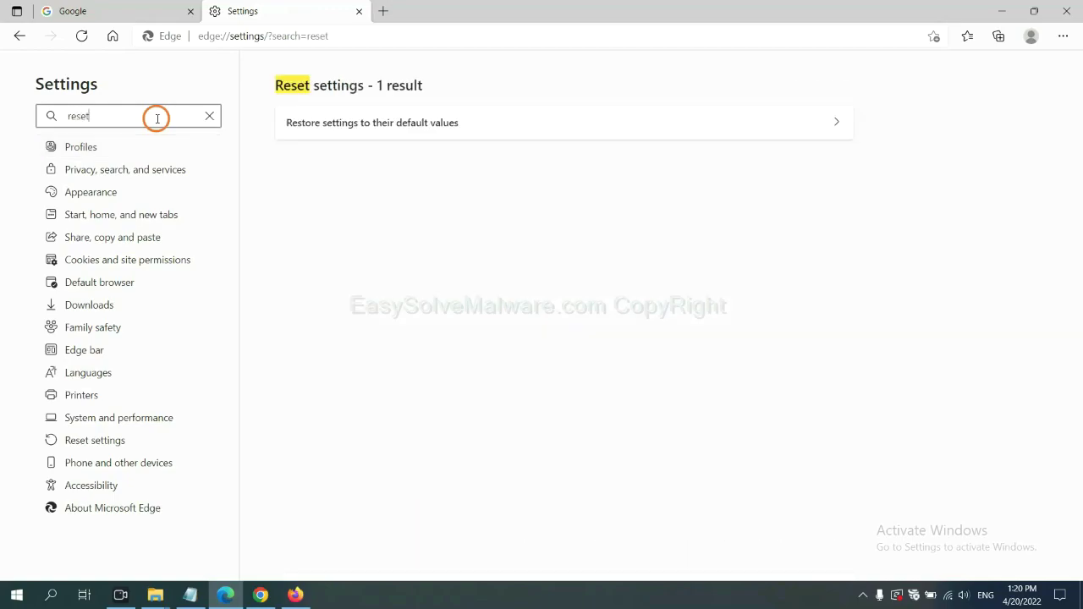
left_click(379, 121)
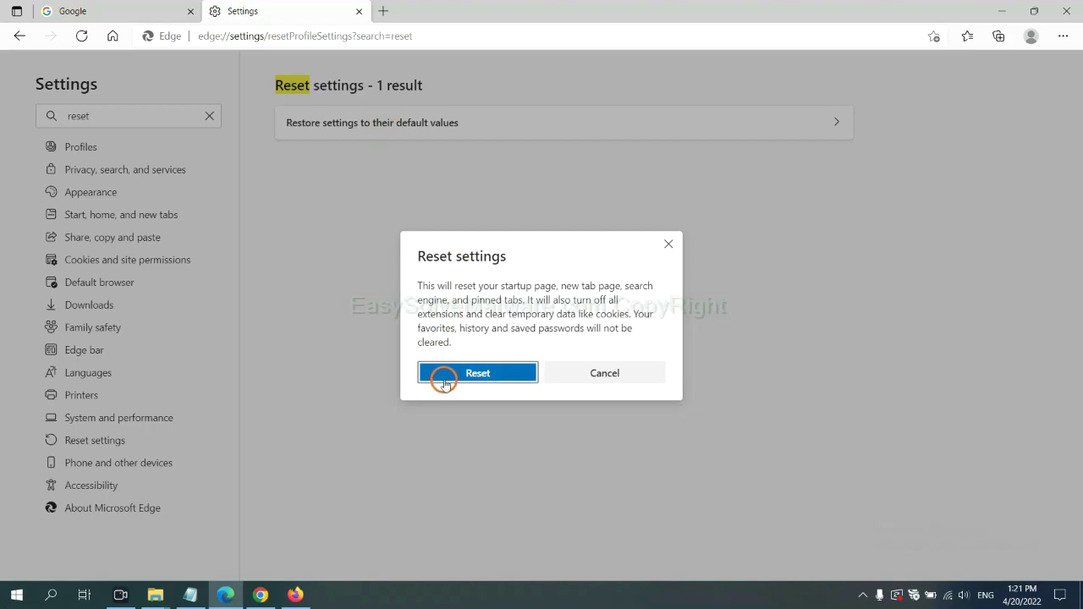